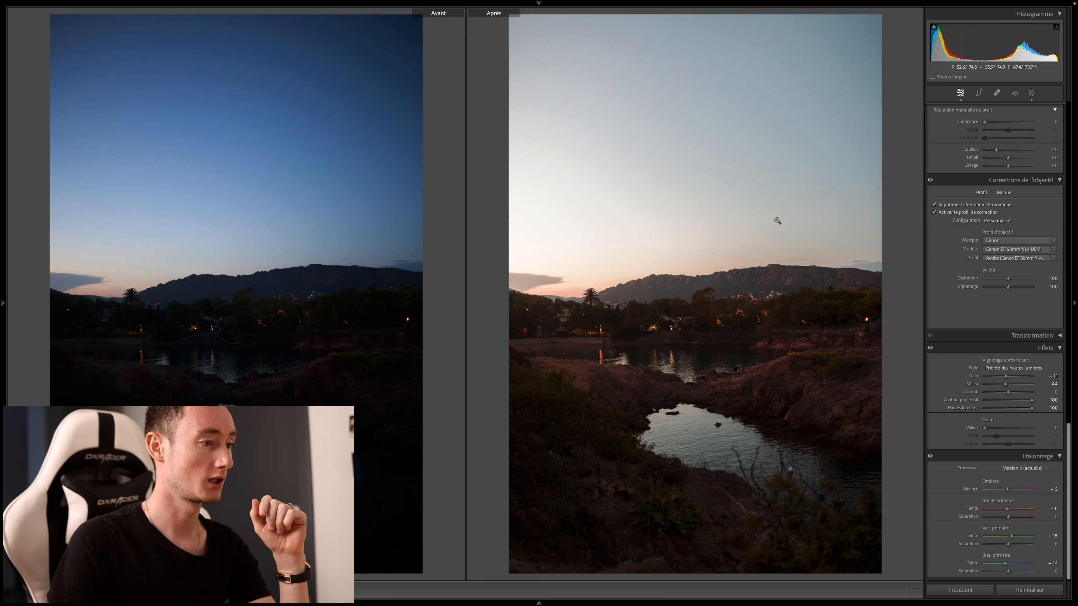
Reset all develop adjustments on the photo and change the colour profile to Appareil photo Neutre
{"action": "key", "text": "ctrl+shift+r"}
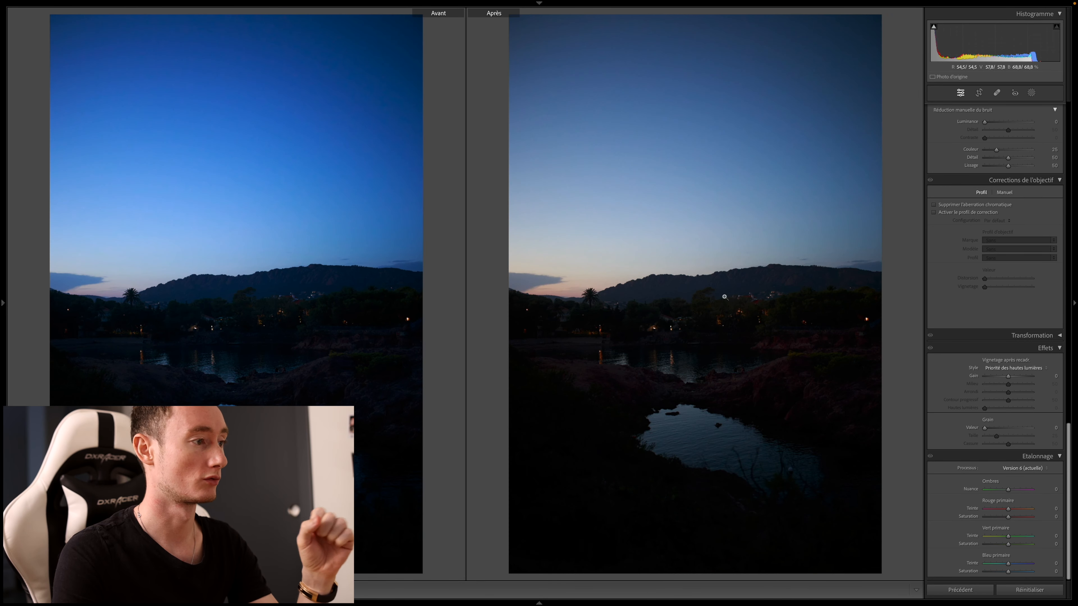
{"action": "scroll", "coordinate": [997, 255], "scroll_direction": "up", "scroll_amount": 15}
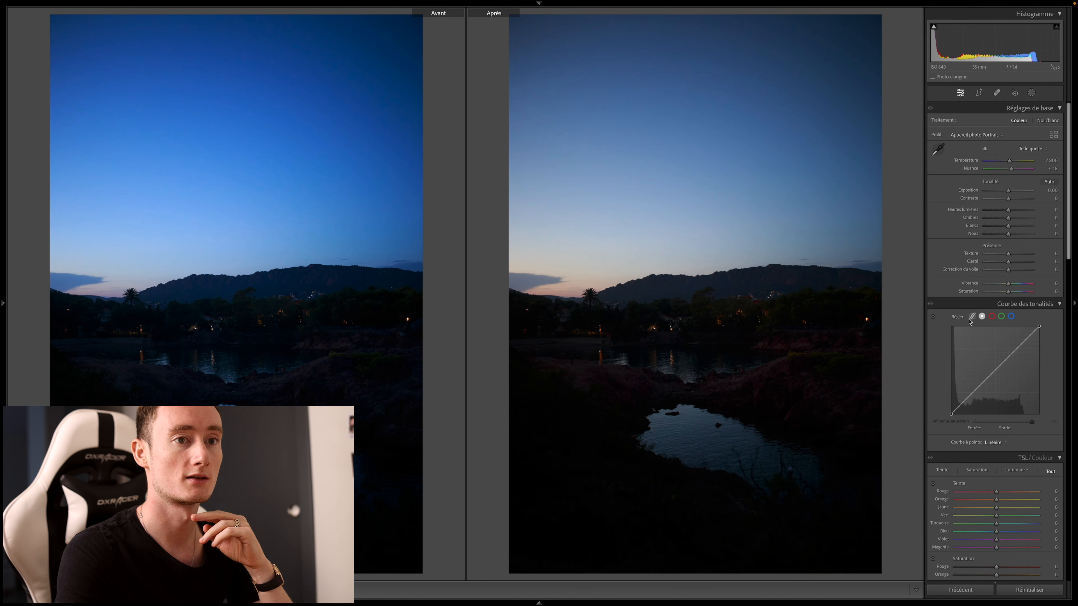
{"action": "left_click", "coordinate": [997, 135]}
{"action": "left_click", "coordinate": [999, 118]}
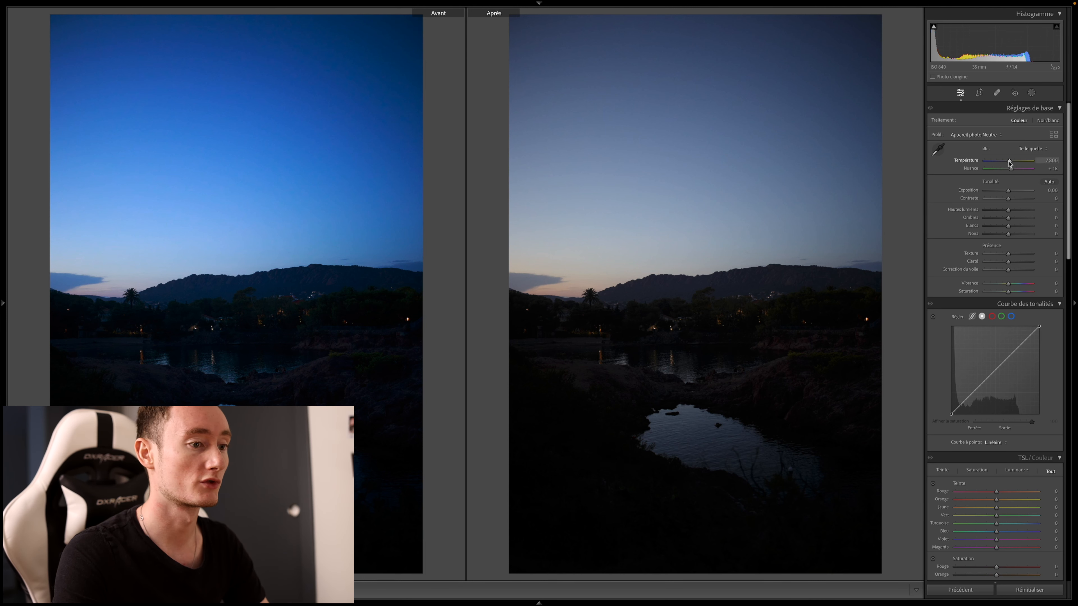
Warm the white balance to a temperature of 20543, with exposure at +1.25 and contrast at +12
{"action": "left_click_drag", "start_coordinate": [1009, 163], "coordinate": [1023, 160]}
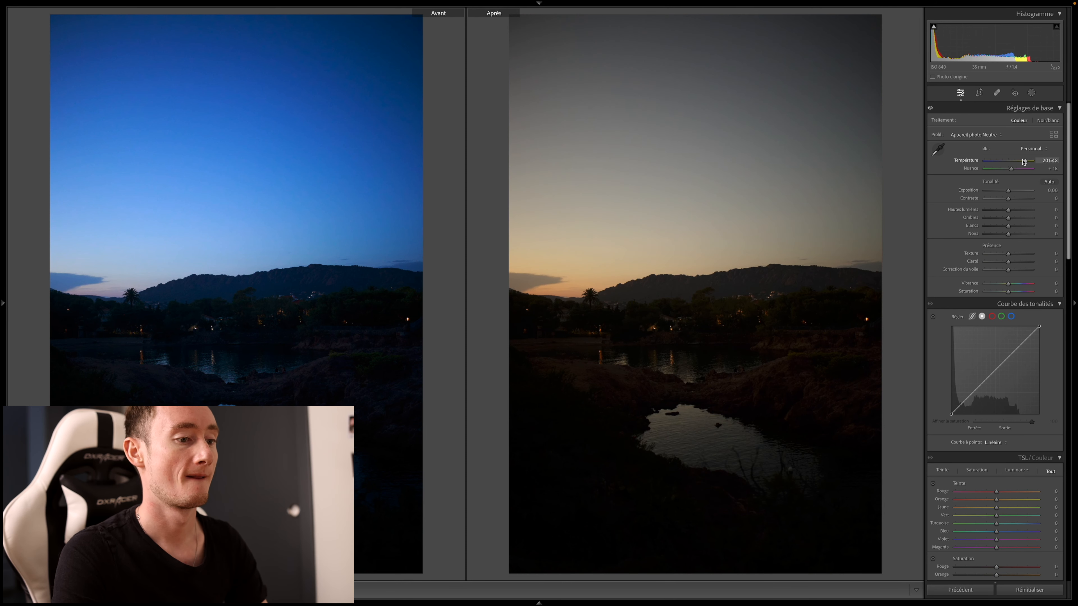
{"action": "left_click_drag", "start_coordinate": [1009, 191], "coordinate": [1014, 192]}
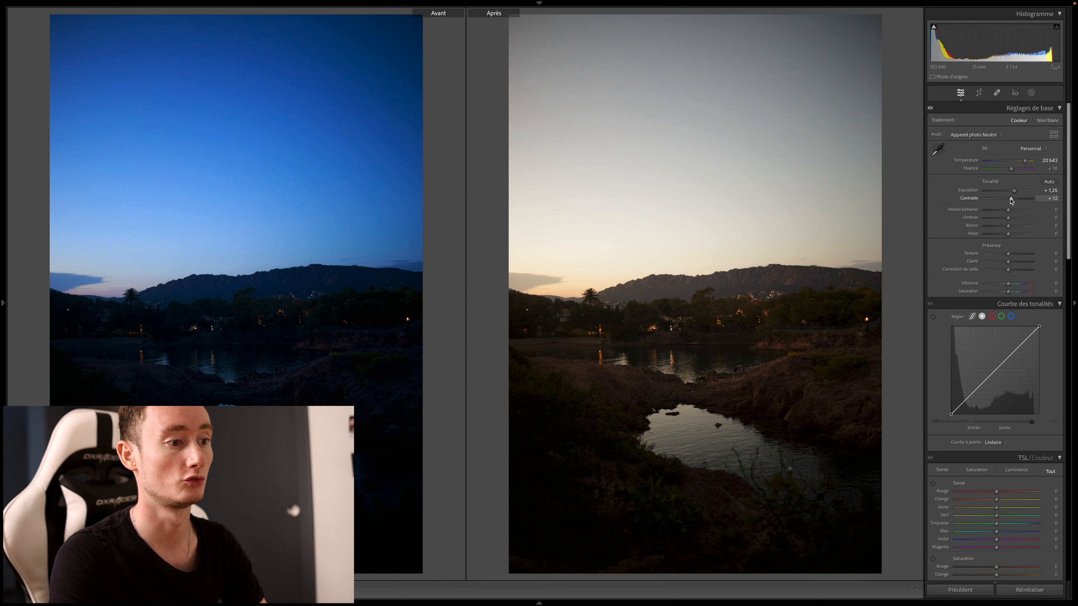
{"action": "left_click_drag", "start_coordinate": [1009, 198], "coordinate": [1012, 199]}
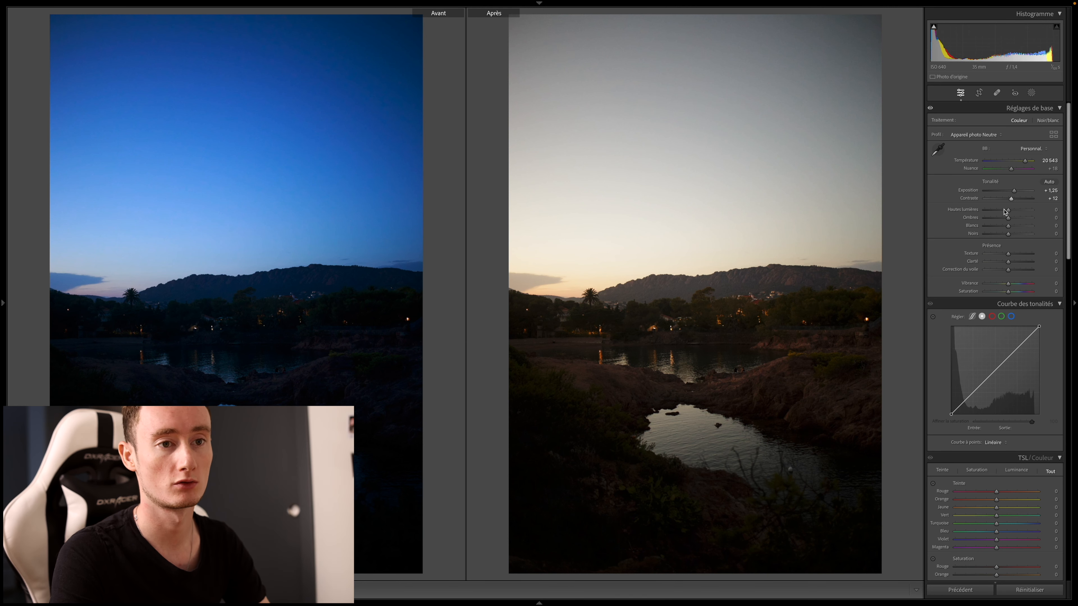
Set the highlights to -100, shadows to +17, blacks to -7 and whites to +14
{"action": "left_click_drag", "start_coordinate": [1004, 211], "coordinate": [983, 214]}
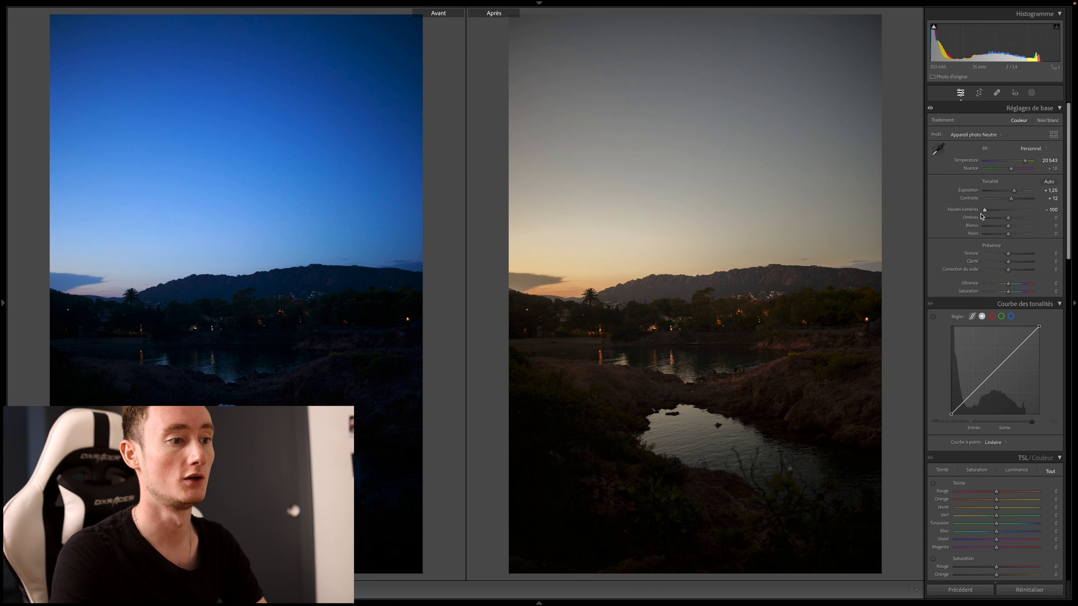
{"action": "left_click_drag", "start_coordinate": [985, 213], "coordinate": [1011, 220]}
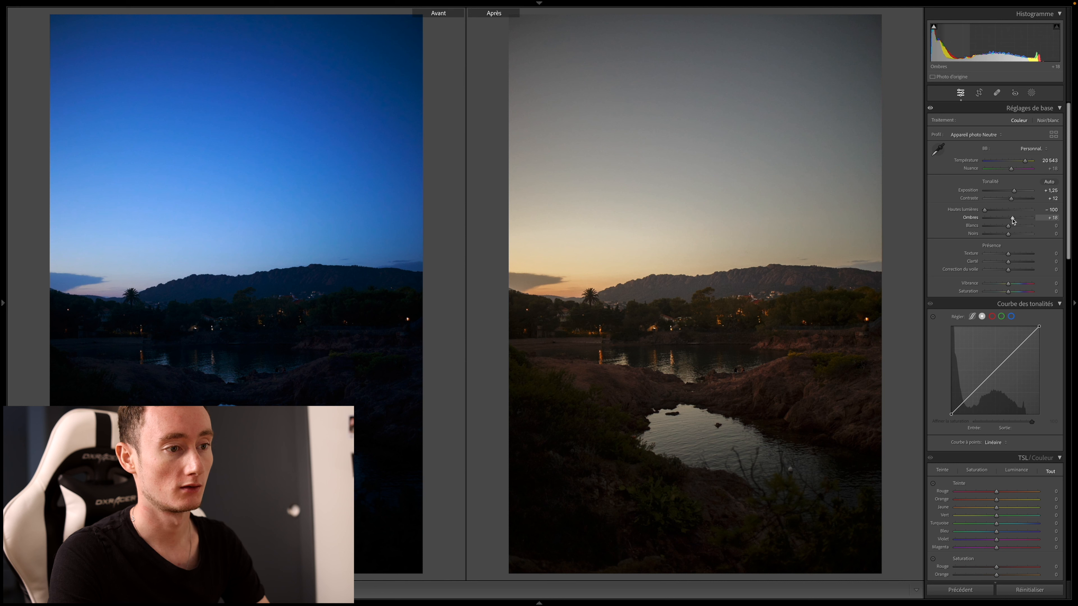
{"action": "left_click_drag", "start_coordinate": [1012, 220], "coordinate": [1011, 220]}
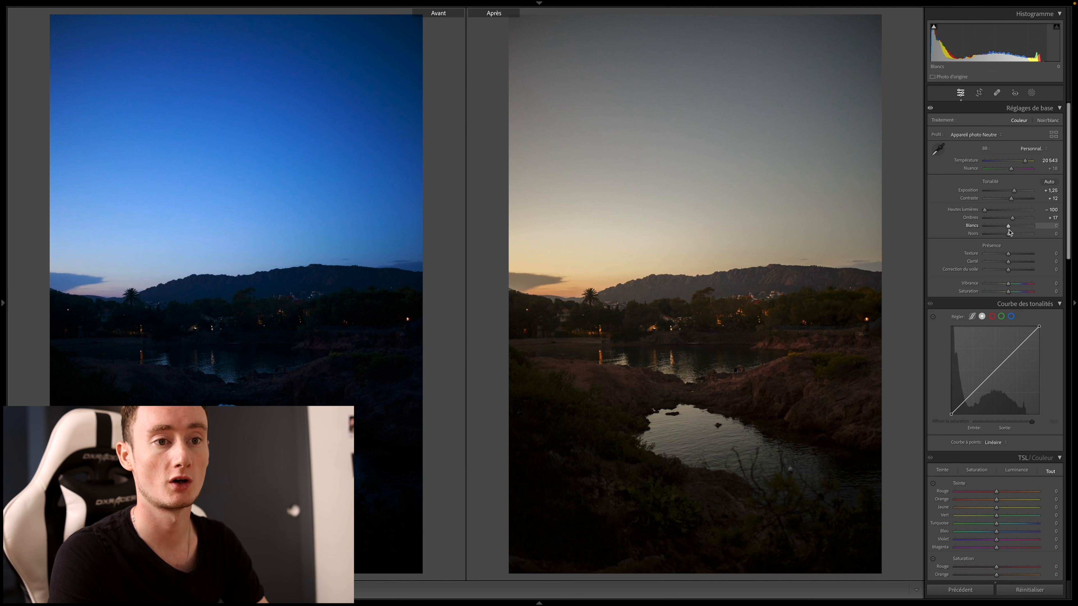
{"action": "left_click_drag", "start_coordinate": [1008, 234], "coordinate": [1007, 235]}
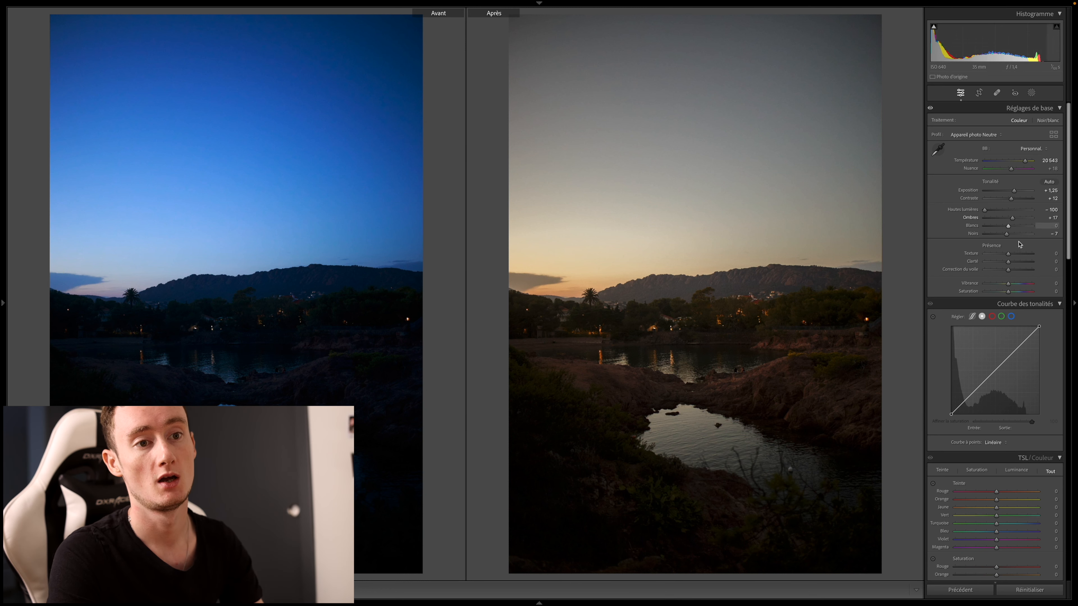
{"action": "left_click_drag", "start_coordinate": [1009, 228], "coordinate": [1013, 230]}
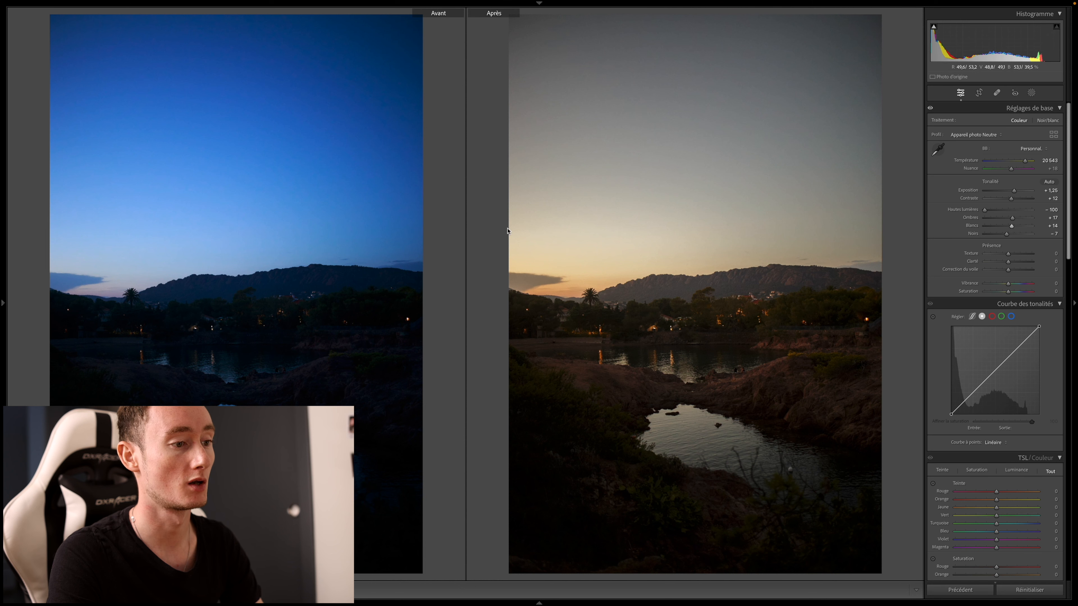
Shape the point tone curve with a lowered shadow point at about input 61, output 54 and a midtone point at input 129, output 123
{"action": "scroll", "coordinate": [1014, 275], "scroll_direction": "down", "scroll_amount": 1}
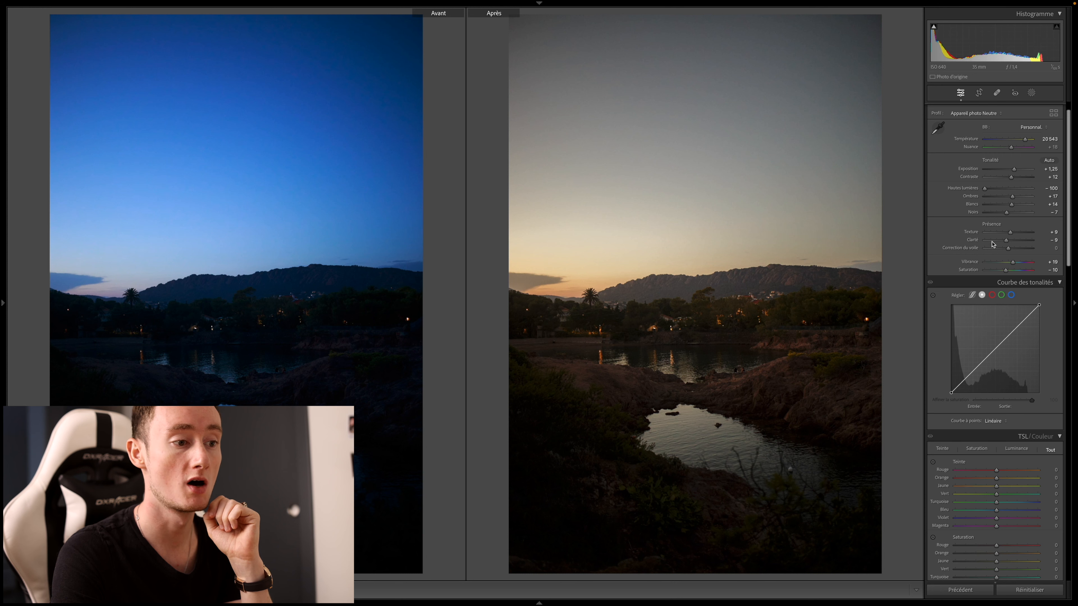
{"action": "scroll", "coordinate": [991, 242], "scroll_direction": "down", "scroll_amount": 1}
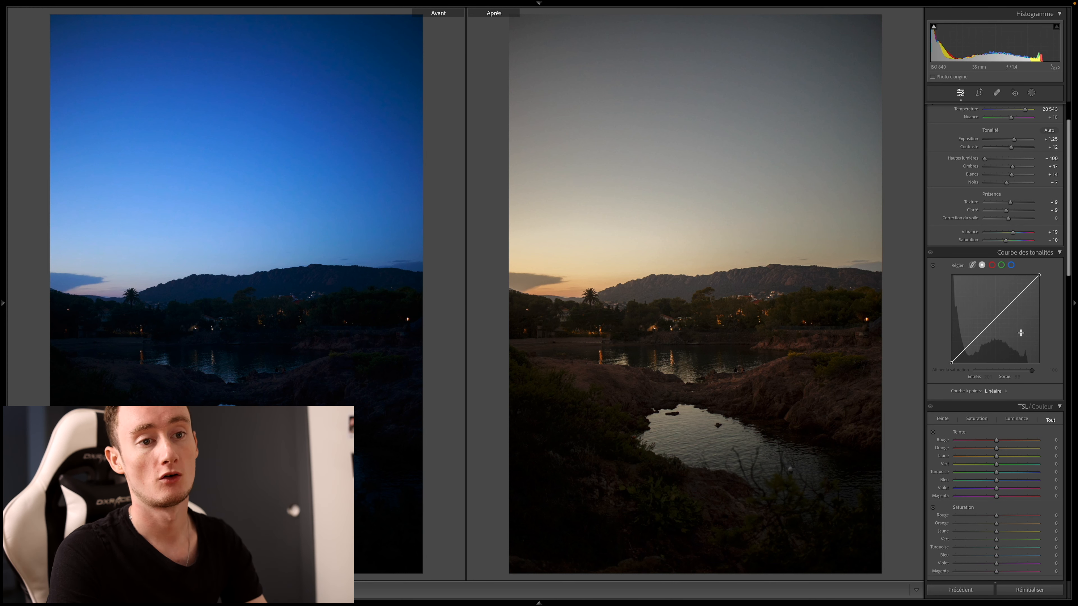
{"action": "left_click", "coordinate": [972, 346]}
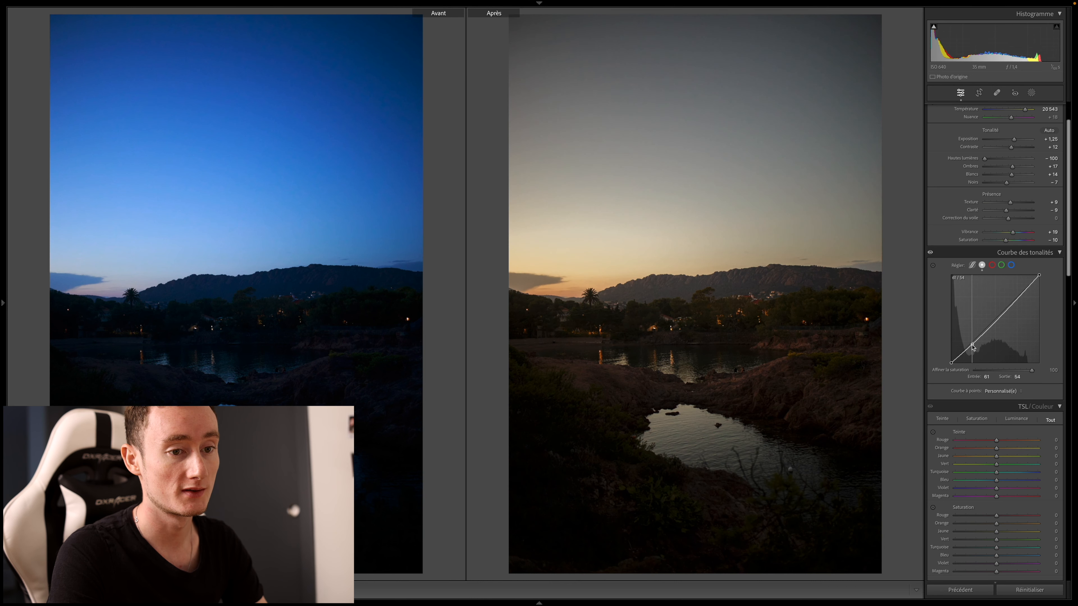
{"action": "left_click", "coordinate": [996, 321]}
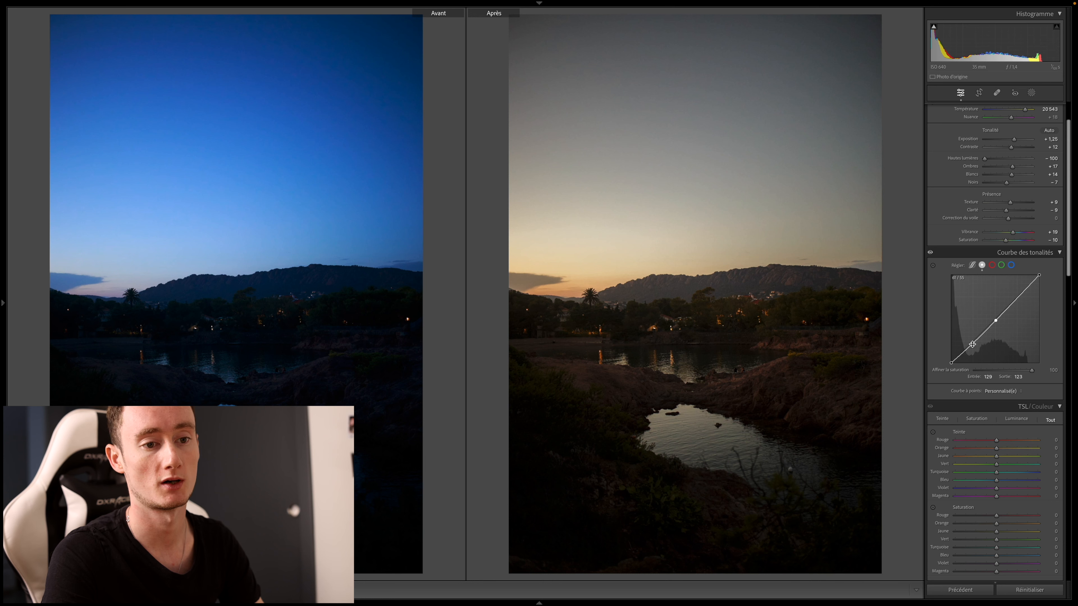
Set the red hue to -2 and orange hue to -23, with luminance at +13 for red and +20 for orange
{"action": "scroll", "coordinate": [995, 397], "scroll_direction": "down", "scroll_amount": 5}
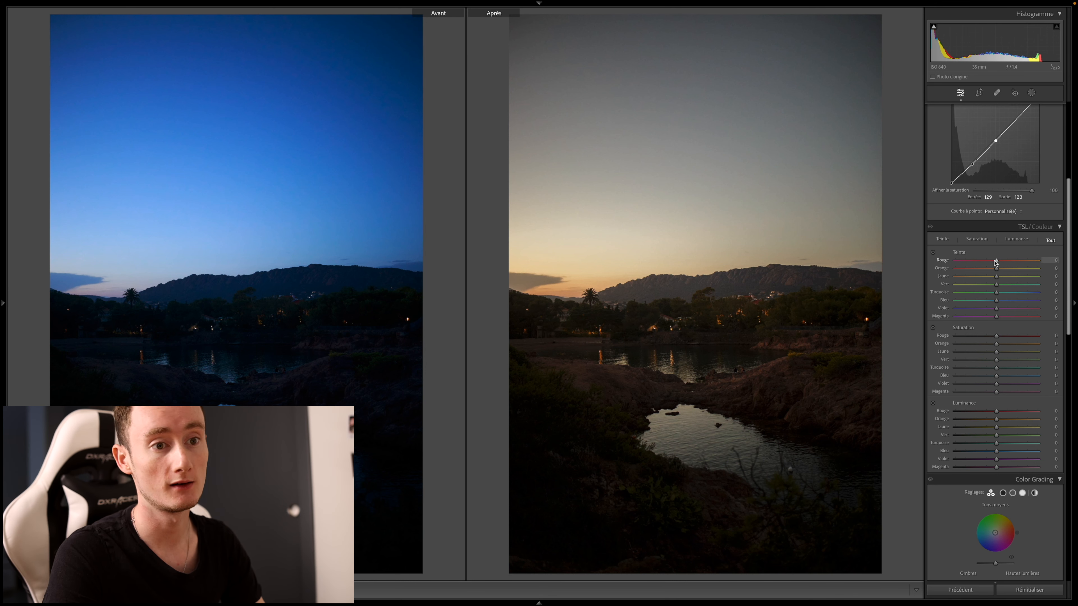
{"action": "left_click_drag", "start_coordinate": [975, 263], "coordinate": [995, 260]}
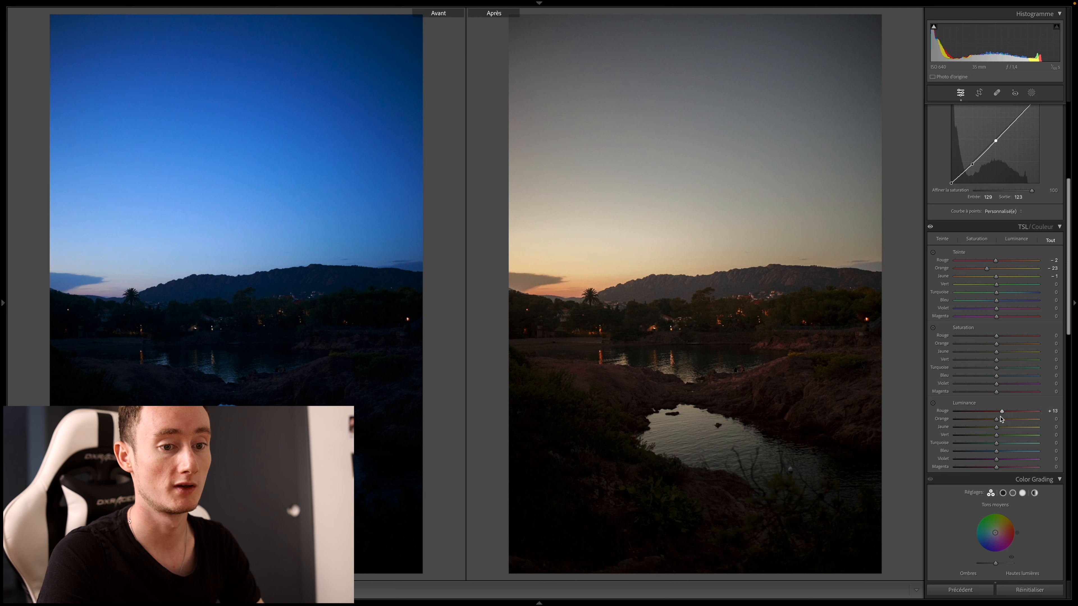
{"action": "left_click_drag", "start_coordinate": [997, 420], "coordinate": [1000, 419]}
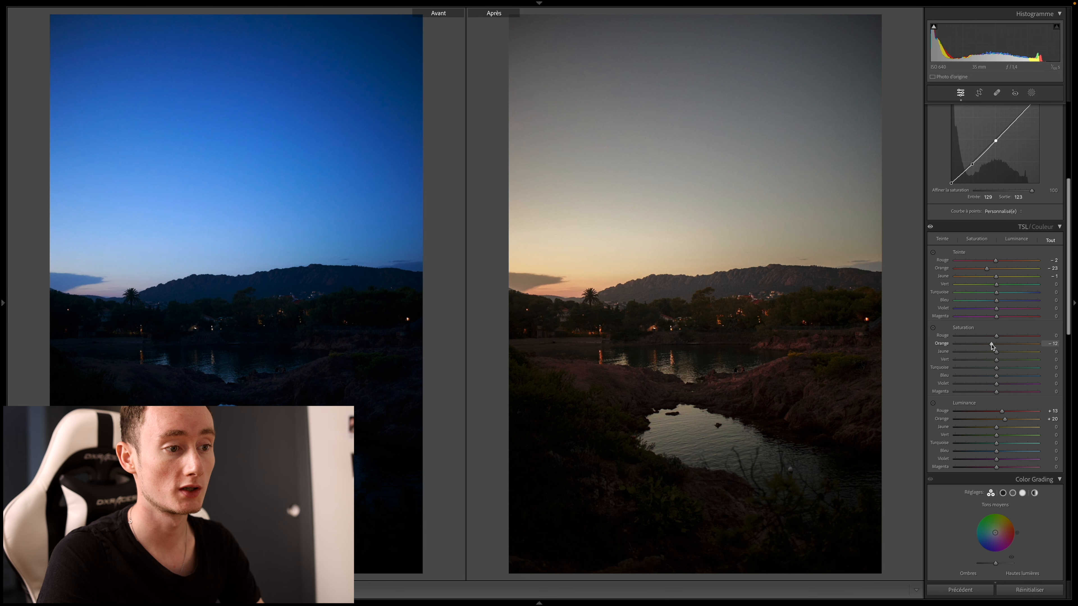
Compare different orange saturation levels on a closer view of the rocks and settle on +6
{"action": "left_click_drag", "start_coordinate": [992, 346], "coordinate": [996, 343]}
{"action": "key", "text": "z"}
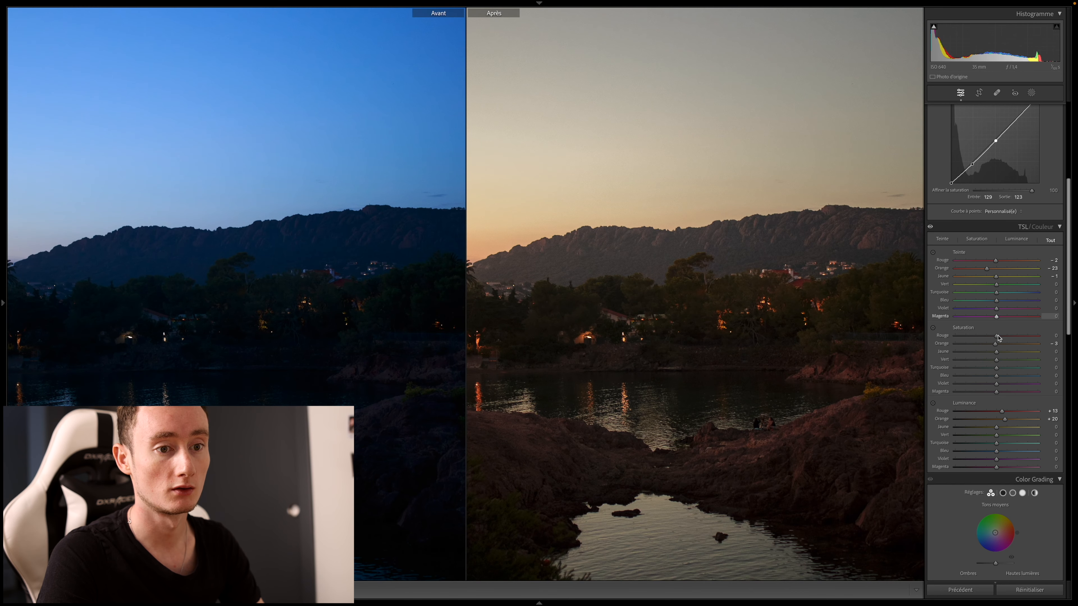
{"action": "left_click_drag", "start_coordinate": [1007, 347], "coordinate": [1062, 348]}
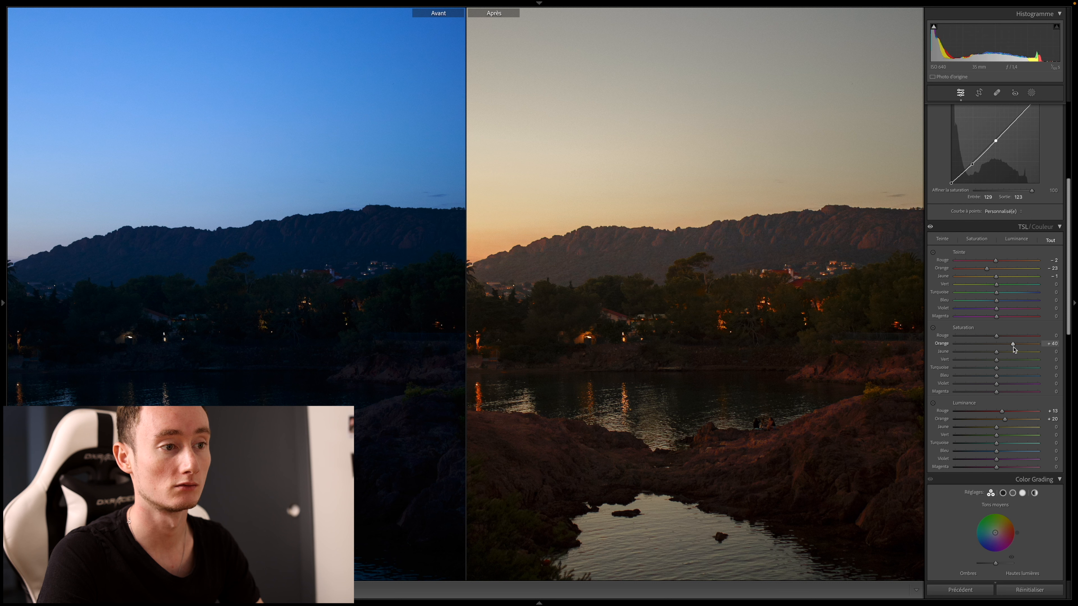
{"action": "left_click_drag", "start_coordinate": [1056, 351], "coordinate": [1006, 350]}
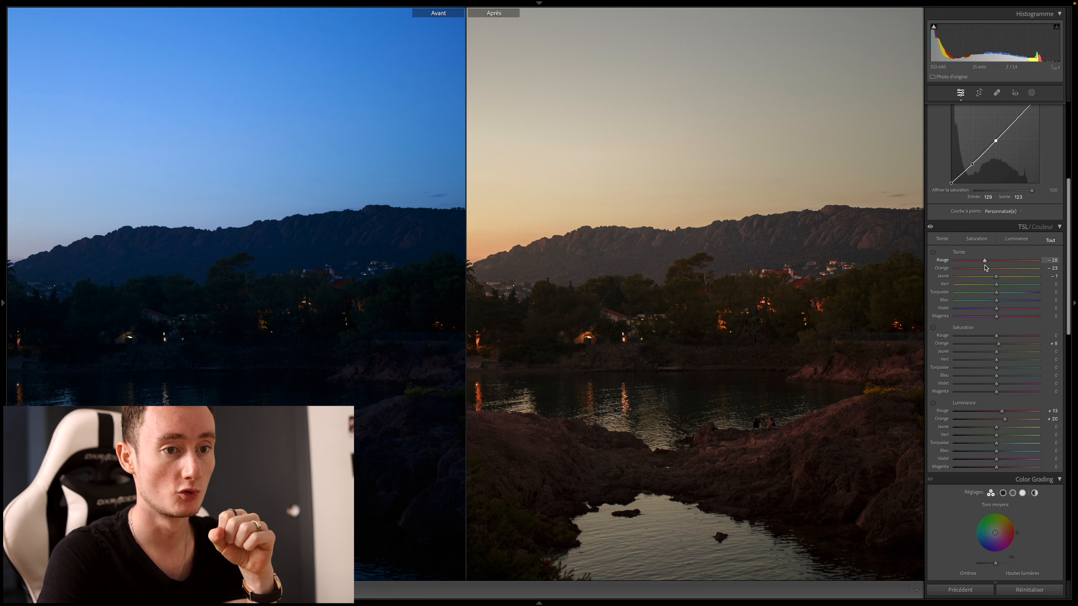
Refine the rock colours by setting the red hue to -21, red saturation to +3 and orange luminance to +49
{"action": "left_click_drag", "start_coordinate": [991, 266], "coordinate": [989, 266]}
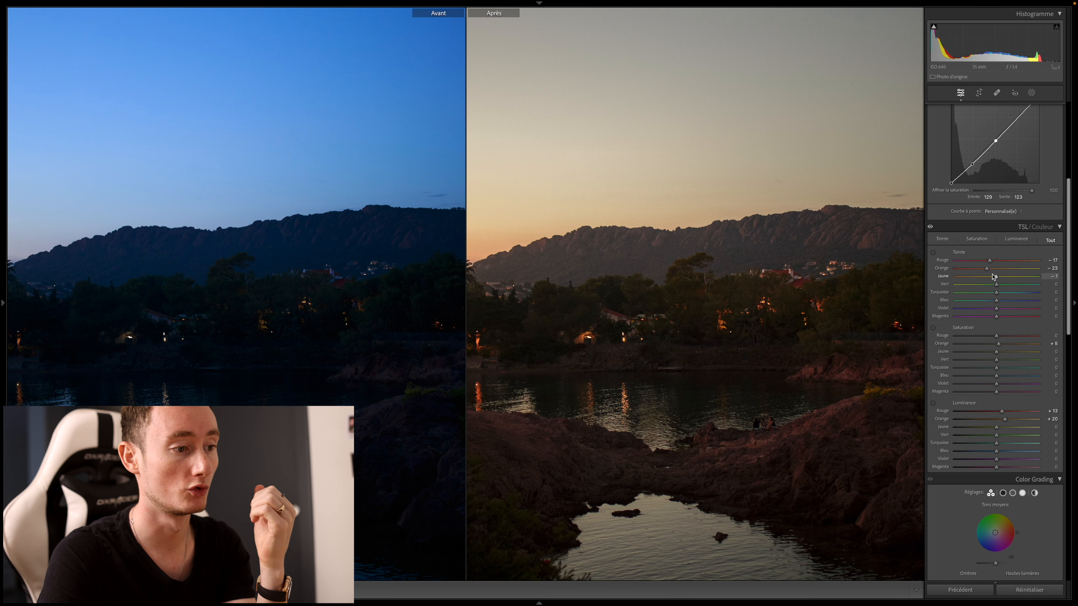
{"action": "left_click_drag", "start_coordinate": [802, 432], "coordinate": [833, 371]}
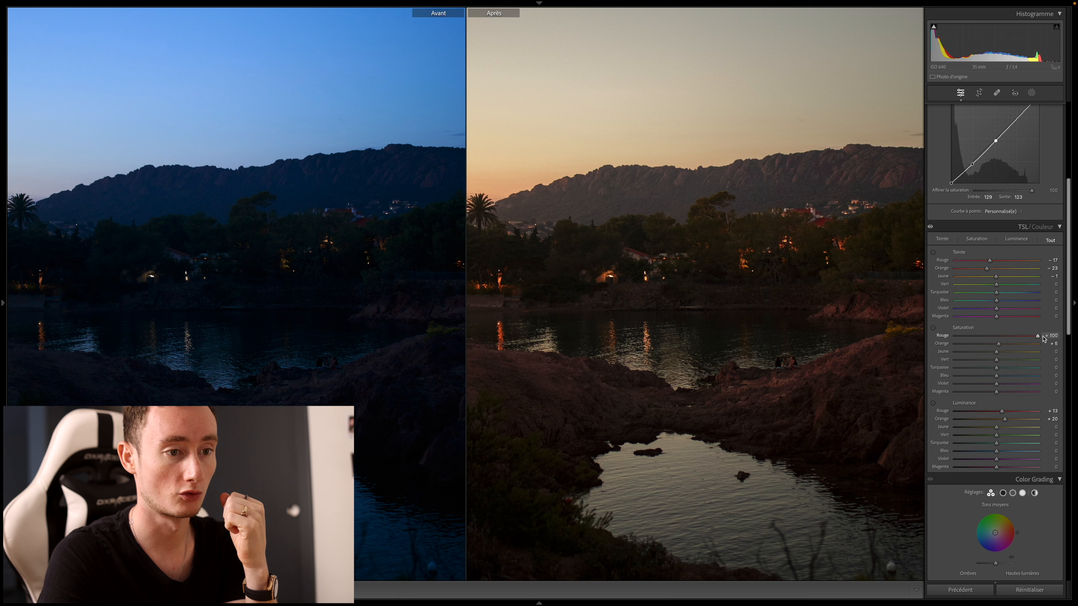
{"action": "left_click_drag", "start_coordinate": [1027, 339], "coordinate": [1023, 338]}
{"action": "left_click_drag", "start_coordinate": [775, 378], "coordinate": [697, 373]}
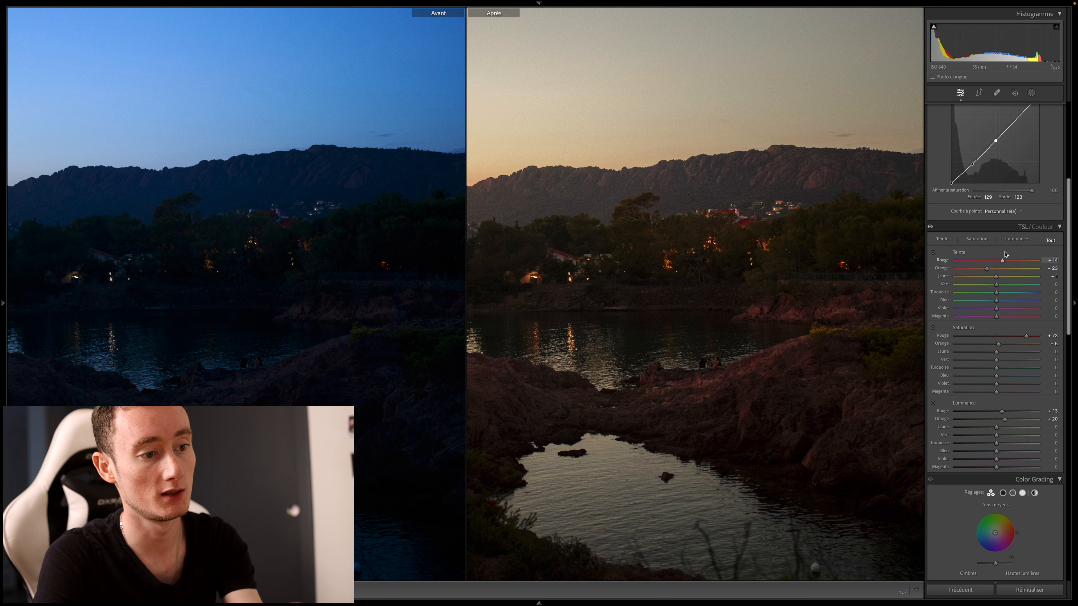
{"action": "left_click_drag", "start_coordinate": [1029, 263], "coordinate": [988, 262]}
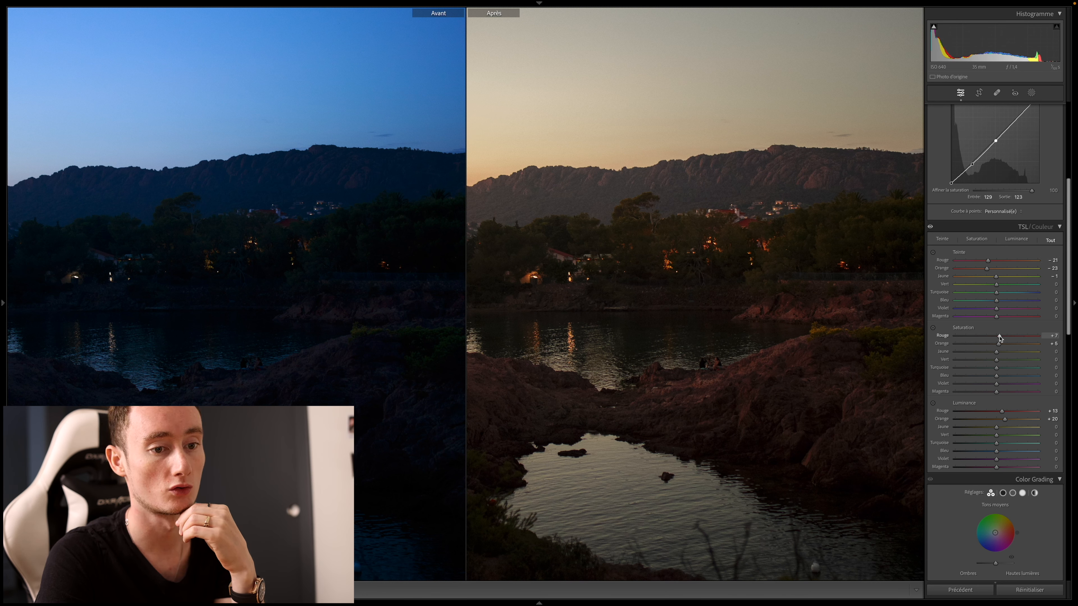
{"action": "left_click_drag", "start_coordinate": [1005, 419], "coordinate": [1025, 421]}
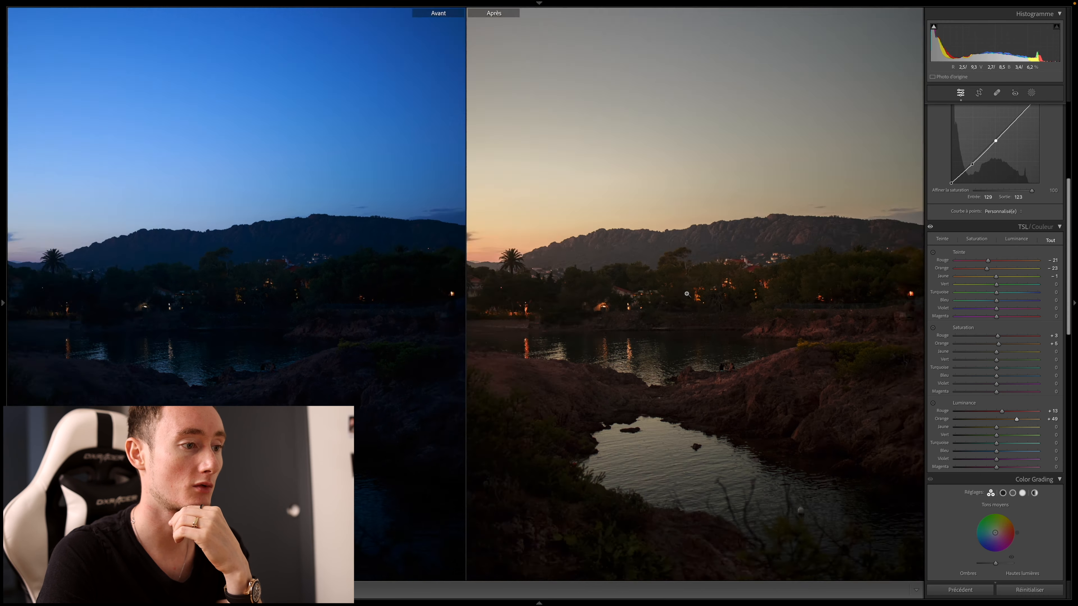
{"action": "left_click", "coordinate": [687, 294]}
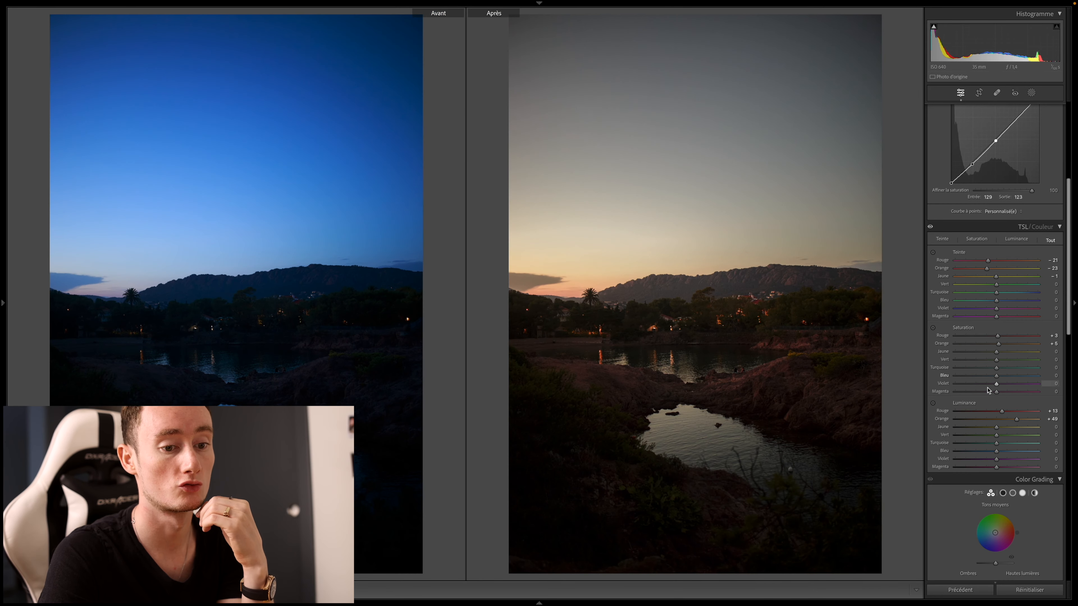
Color grade the shadows with a faint orange tint at hue 22 and give the highlights a warm orange tint
{"action": "scroll", "coordinate": [985, 394], "scroll_direction": "down", "scroll_amount": 5}
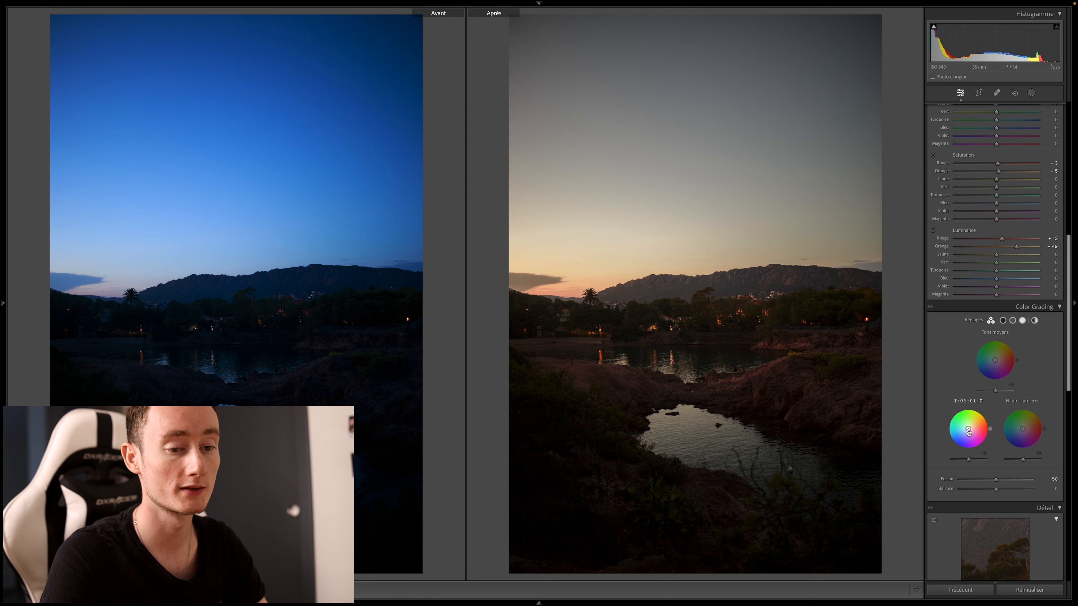
{"action": "mouse_move", "coordinate": [964, 433]}
{"action": "left_mouse_down"}
{"action": "mouse_move", "coordinate": [961, 419]}
{"action": "mouse_move", "coordinate": [980, 428]}
{"action": "mouse_move", "coordinate": [974, 418]}
{"action": "mouse_move", "coordinate": [962, 419]}
{"action": "mouse_move", "coordinate": [958, 435]}
{"action": "mouse_move", "coordinate": [978, 436]}
{"action": "mouse_move", "coordinate": [977, 420]}
{"action": "mouse_move", "coordinate": [957, 425]}
{"action": "left_mouse_up"}
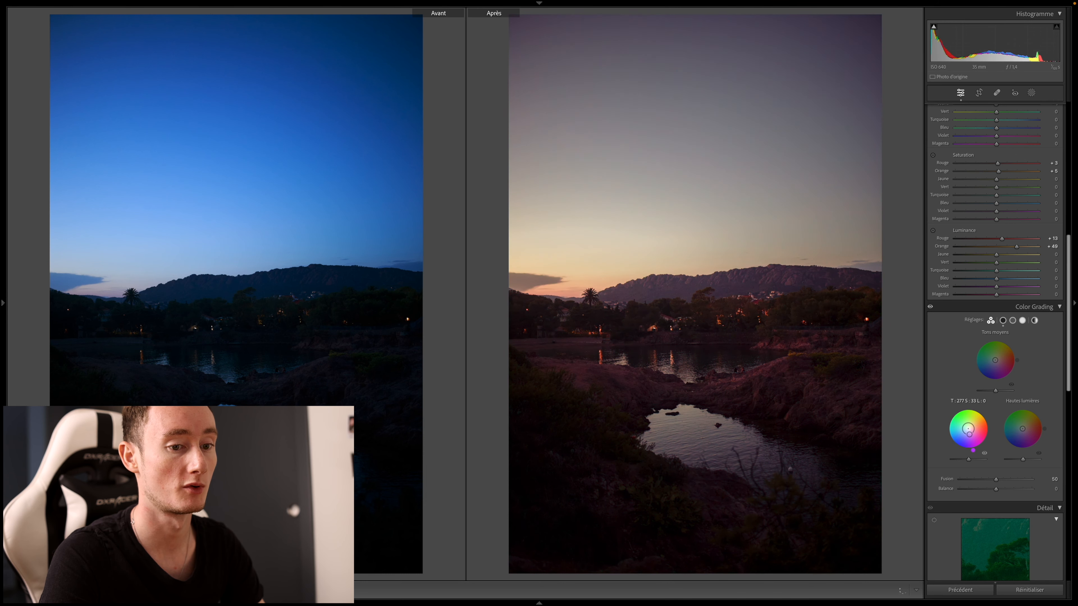
{"action": "mouse_move", "coordinate": [969, 434]}
{"action": "left_mouse_down"}
{"action": "mouse_move", "coordinate": [953, 426]}
{"action": "mouse_move", "coordinate": [960, 415]}
{"action": "mouse_move", "coordinate": [989, 428]}
{"action": "mouse_move", "coordinate": [955, 414]}
{"action": "mouse_move", "coordinate": [949, 429]}
{"action": "mouse_move", "coordinate": [975, 446]}
{"action": "mouse_move", "coordinate": [953, 444]}
{"action": "left_mouse_up"}
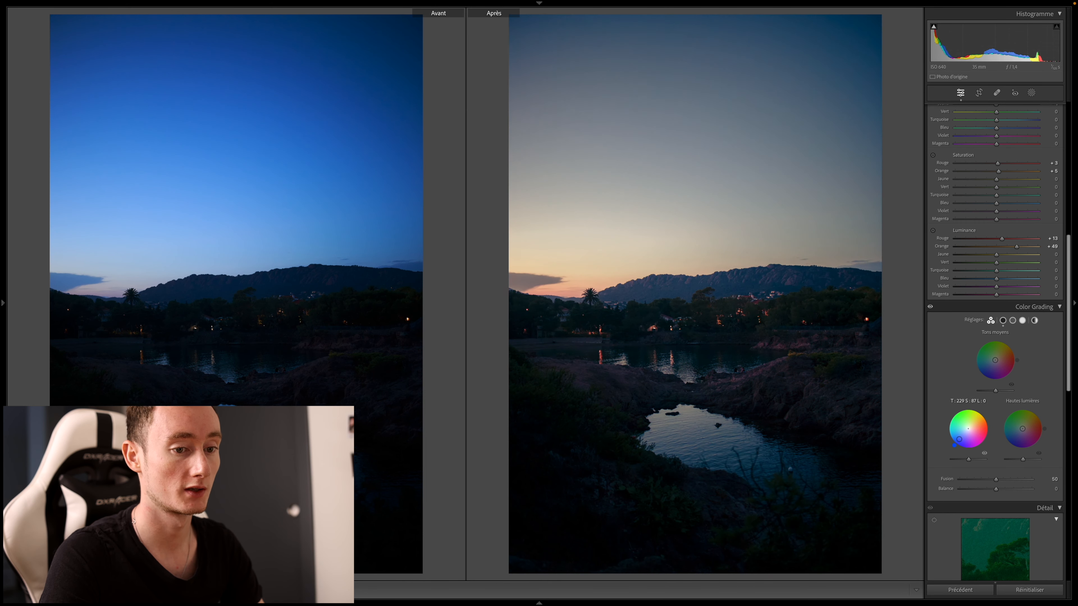
{"action": "left_click_drag", "start_coordinate": [976, 408], "coordinate": [989, 431]}
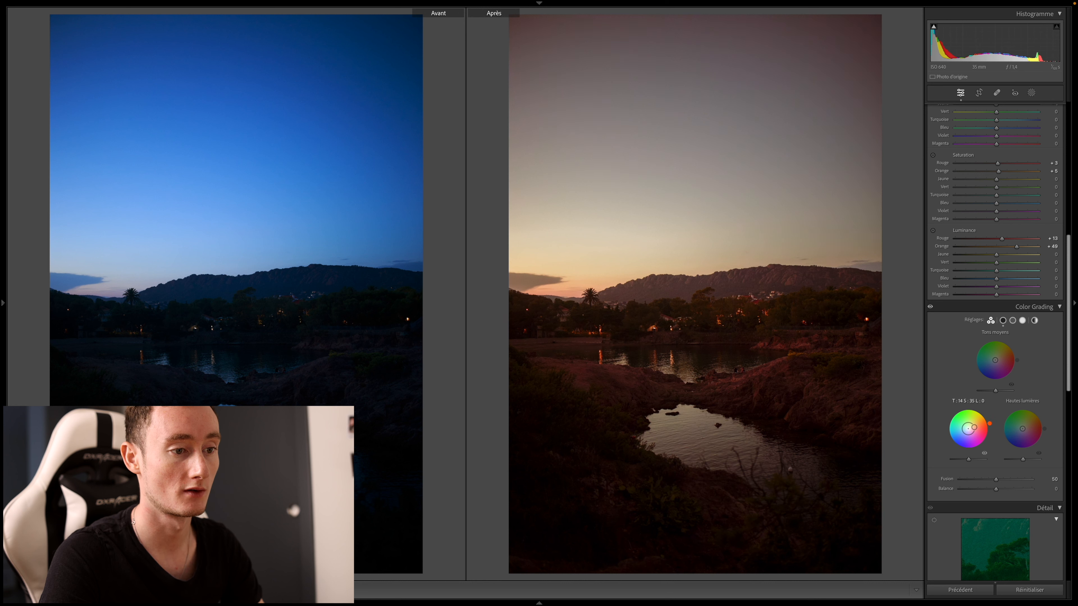
{"action": "left_click_drag", "start_coordinate": [973, 428], "coordinate": [969, 429]}
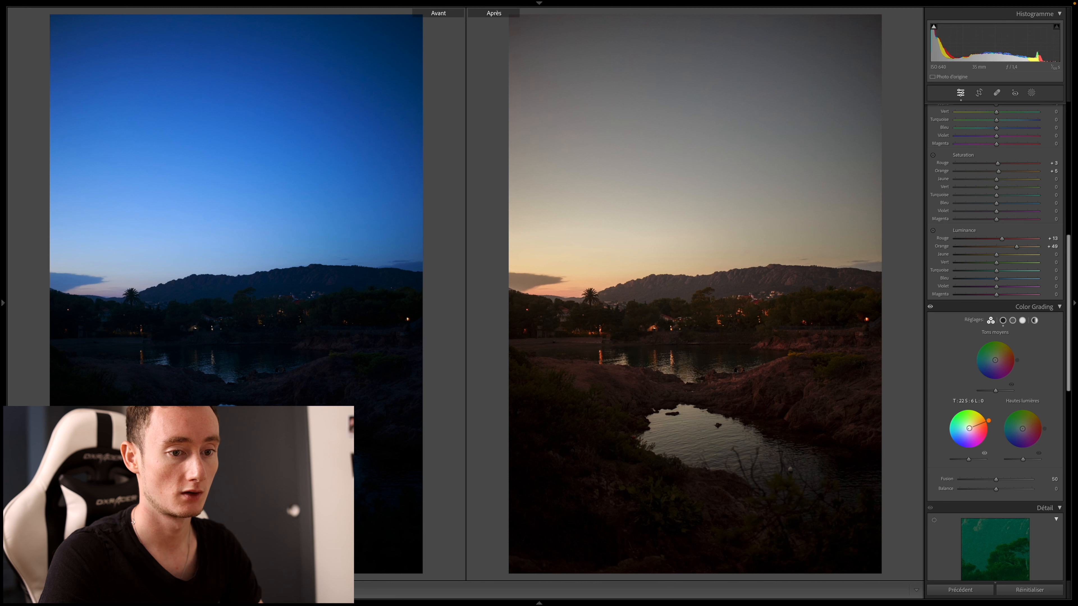
{"action": "left_click_drag", "start_coordinate": [969, 428], "coordinate": [1026, 426]}
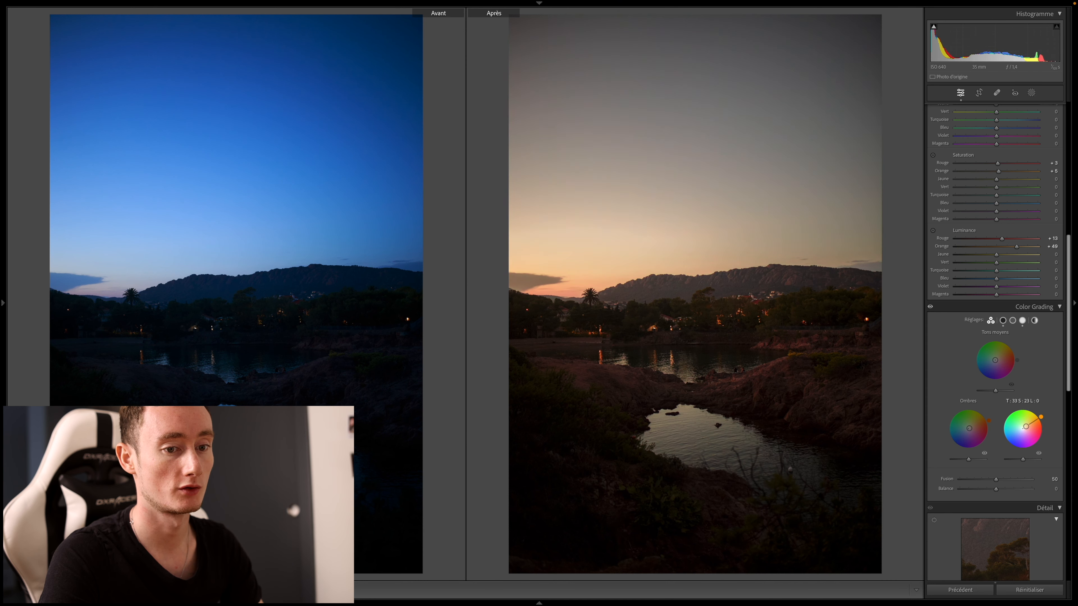
Set the sharpening mask (Masquage) to 37 in the detail settings
{"action": "scroll", "coordinate": [1017, 460], "scroll_direction": "down", "scroll_amount": 5}
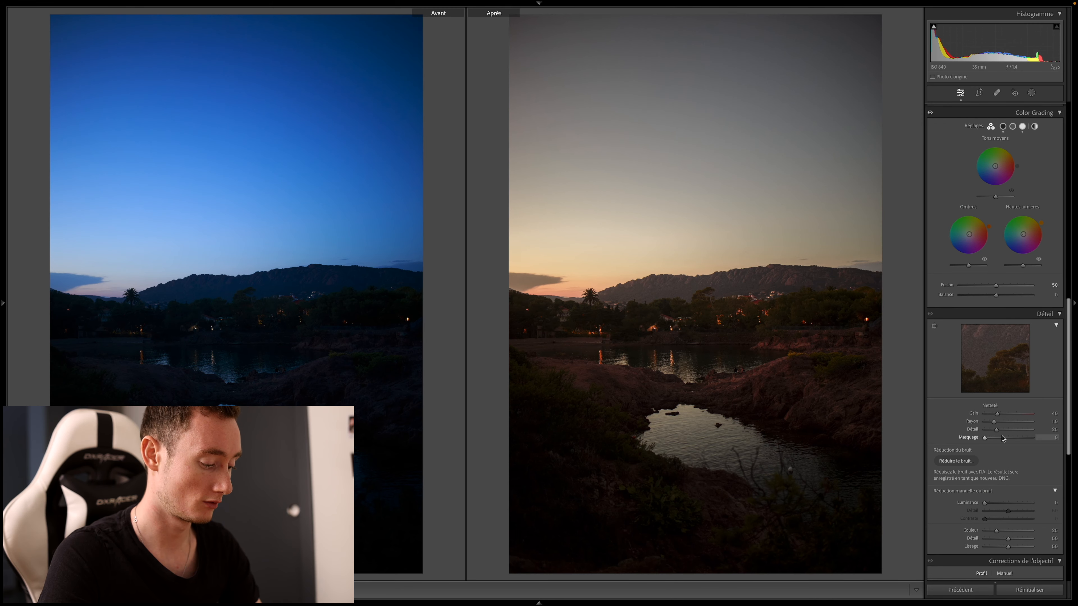
{"action": "left_click", "coordinate": [1000, 439]}
{"action": "left_click_drag", "start_coordinate": [1000, 440], "coordinate": [1003, 440]}
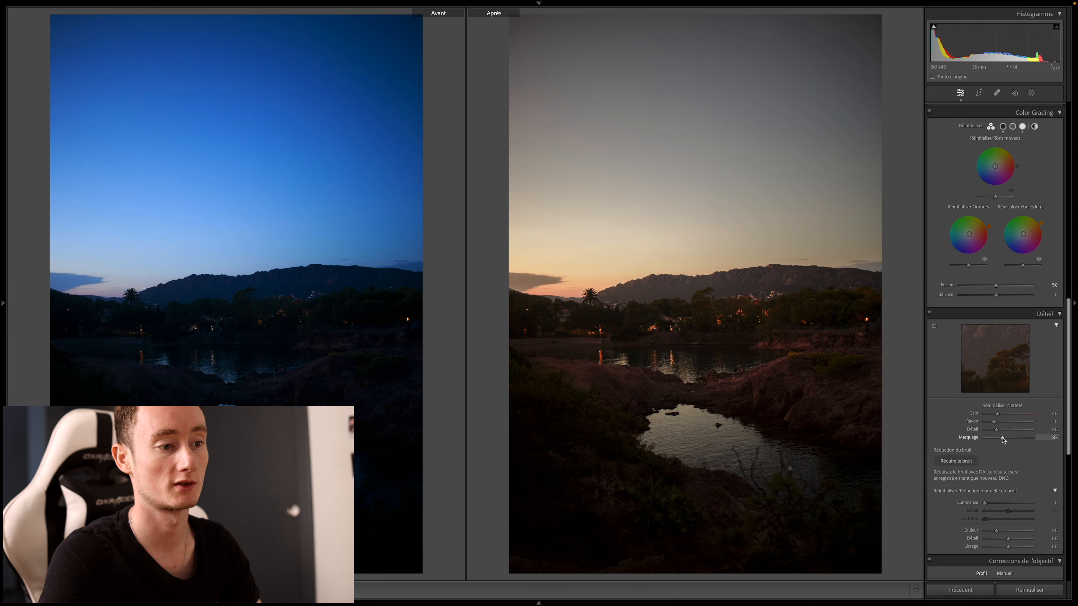
Fine-tune the sharpening mask (Masquage) to 38 while previewing the edge mask on the photo
{"action": "left_click", "coordinate": [1002, 438], "text": "alt"}
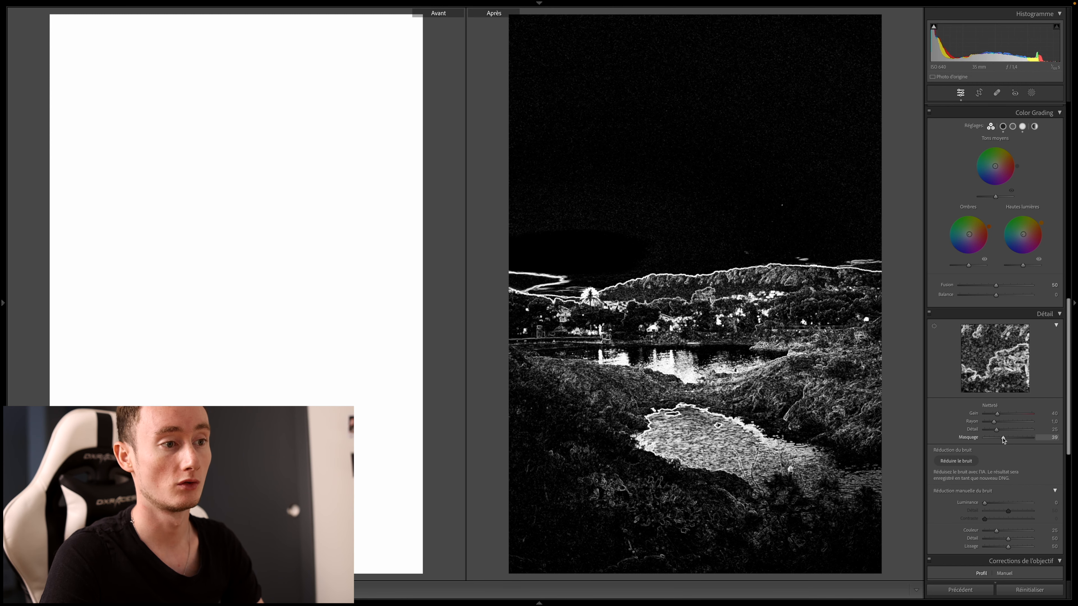
{"action": "mouse_move", "coordinate": [1003, 440]}
{"action": "left_mouse_down"}
{"action": "mouse_move", "coordinate": [981, 441]}
{"action": "mouse_move", "coordinate": [1004, 440]}
{"action": "left_mouse_up"}
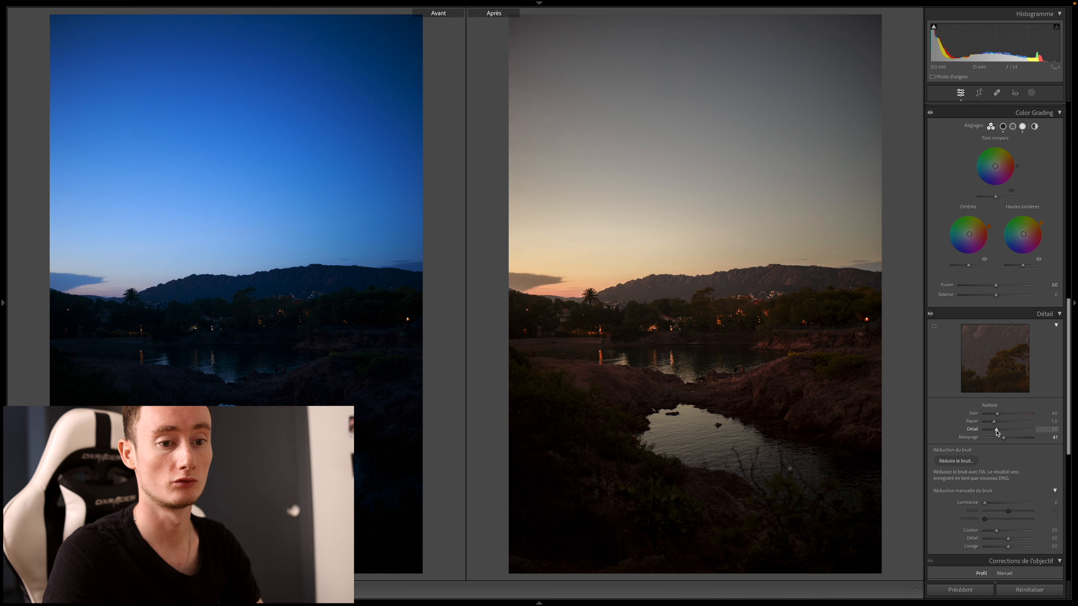
{"action": "key", "text": "alt"}
{"action": "left_click_drag", "start_coordinate": [1004, 440], "coordinate": [1003, 440]}
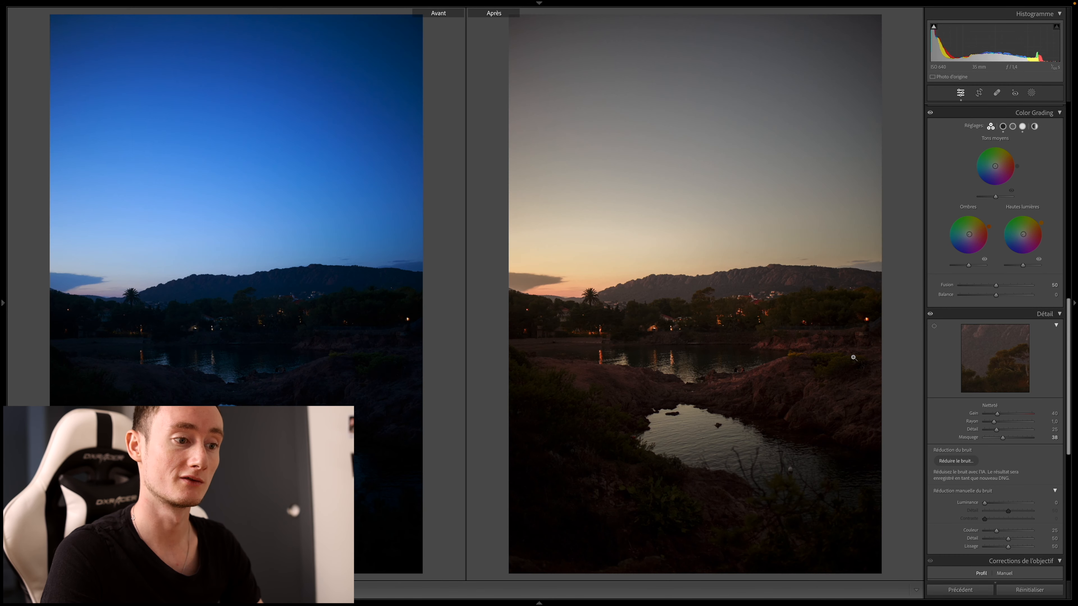
Enable chromatic aberration removal and the lens profile correction for the Sigma 35mm F1.4 lens
{"action": "scroll", "coordinate": [990, 412], "scroll_direction": "down", "scroll_amount": 5}
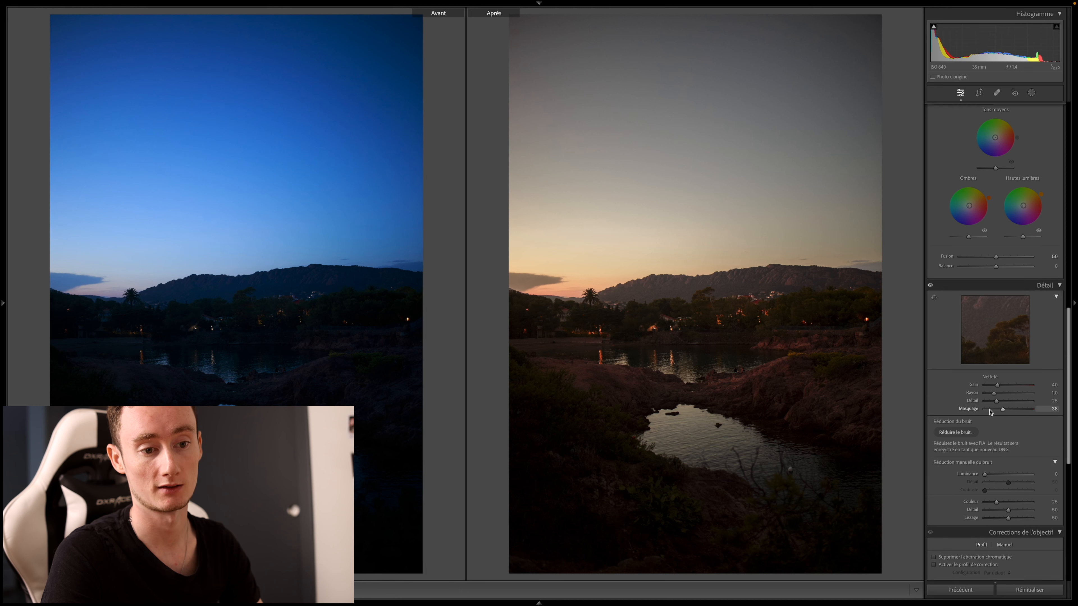
{"action": "left_click", "coordinate": [968, 407]}
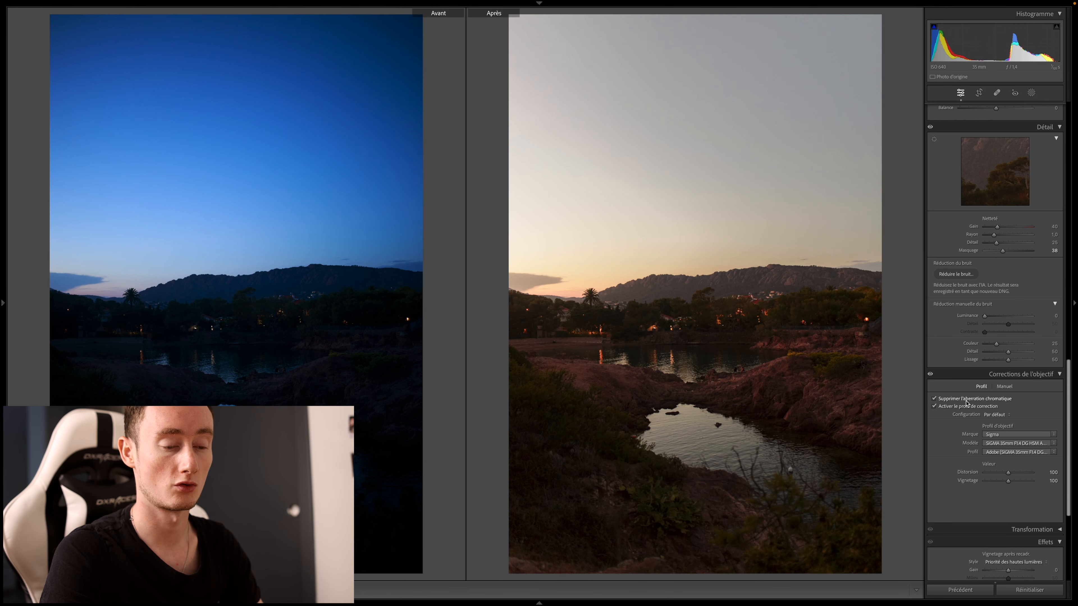
{"action": "left_click", "coordinate": [972, 399]}
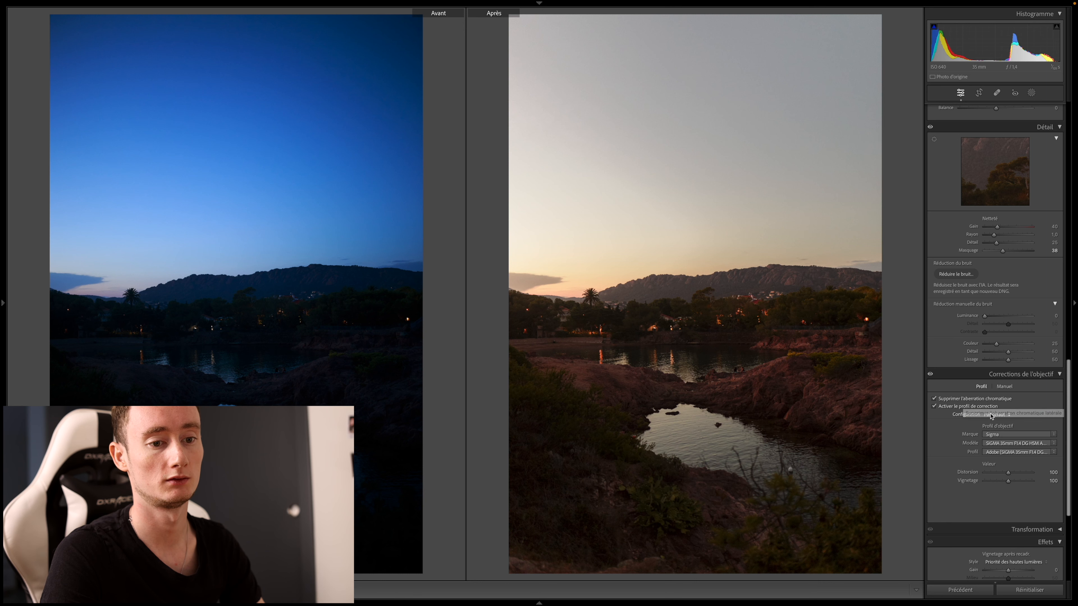
{"action": "scroll", "coordinate": [991, 417], "scroll_direction": "down", "scroll_amount": 1}
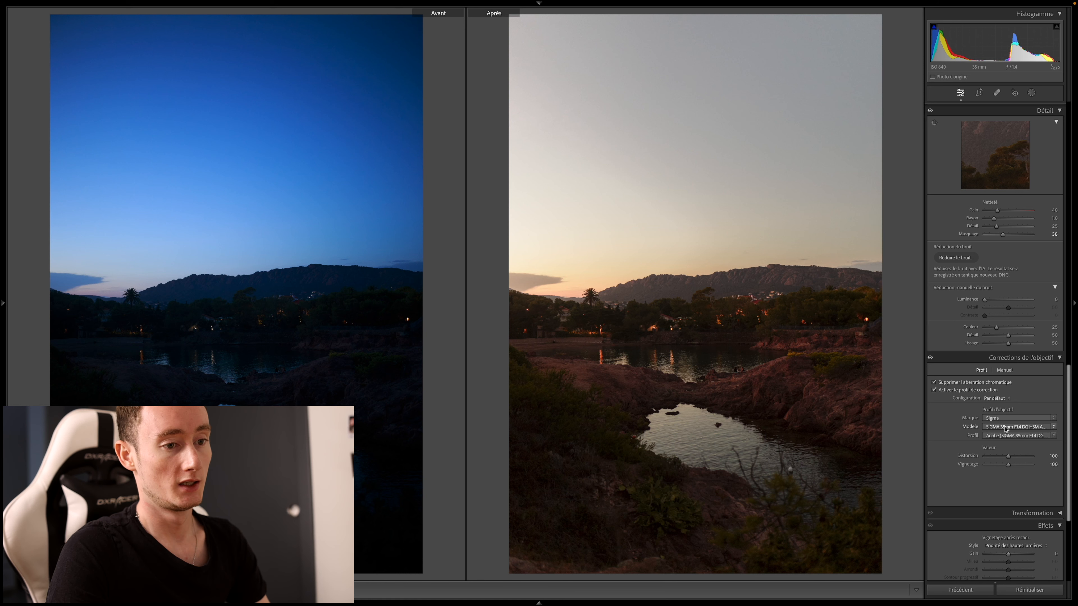
Add a soft post-crop vignette with amount (Gain) -19, midpoint 37, feather 100 and highlights 100
{"action": "scroll", "coordinate": [1005, 425], "scroll_direction": "down", "scroll_amount": 5}
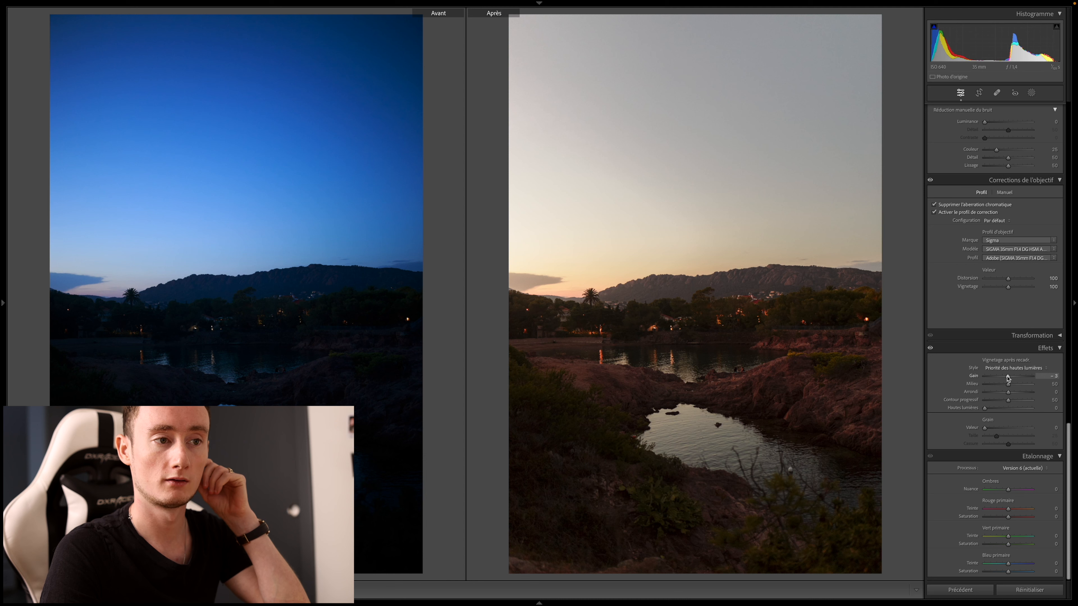
{"action": "left_click_drag", "start_coordinate": [1008, 376], "coordinate": [1040, 400]}
{"action": "left_click_drag", "start_coordinate": [990, 377], "coordinate": [1022, 410]}
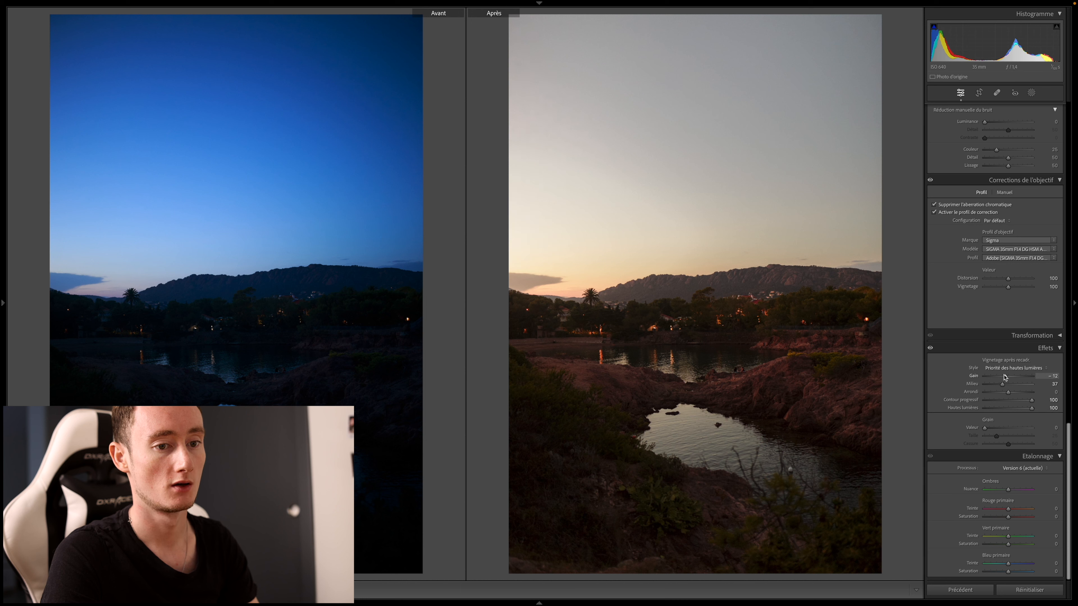
{"action": "left_click_drag", "start_coordinate": [1006, 378], "coordinate": [1005, 379]}
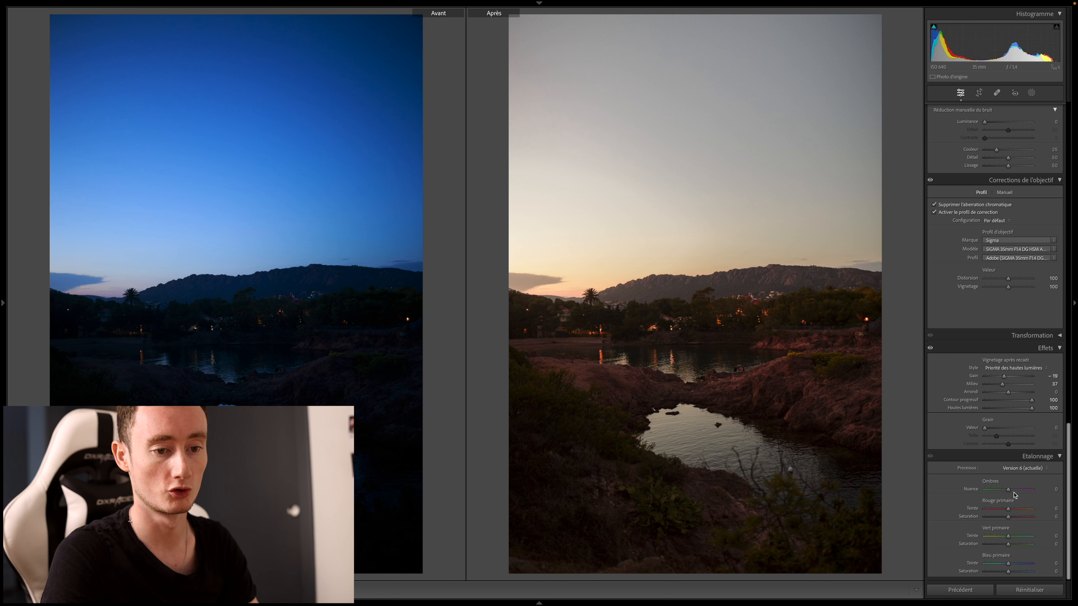
Calibrate the colours with shadow tint +8, red primary hue -4, green primary hue +18 and blue primary hue -13, comparing against the uncalibrated photo
{"action": "left_click_drag", "start_coordinate": [1008, 490], "coordinate": [1011, 492]}
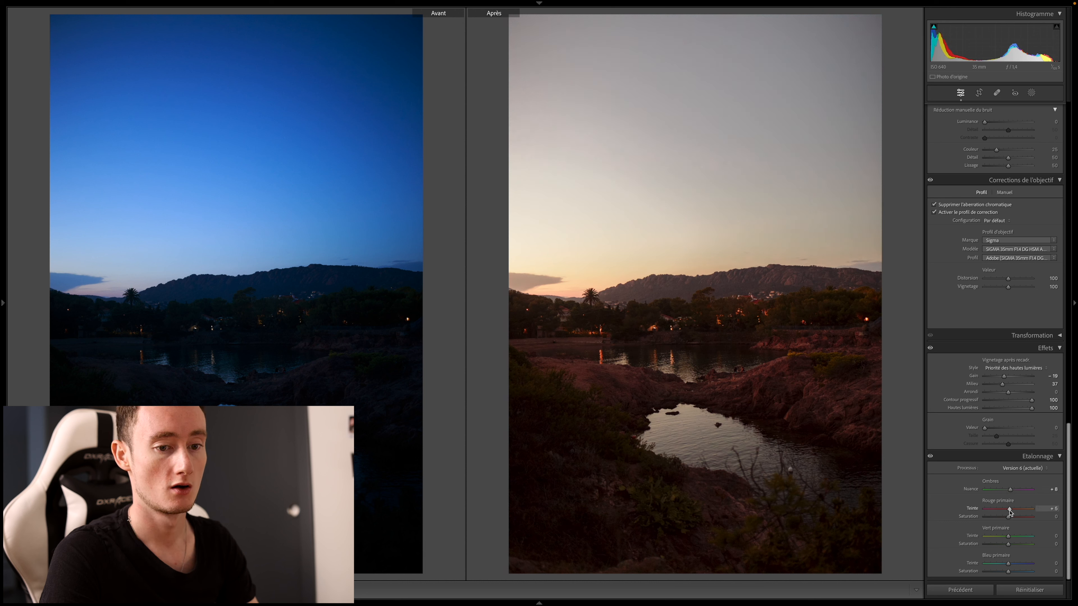
{"action": "mouse_move", "coordinate": [1008, 509]}
{"action": "left_mouse_down"}
{"action": "mouse_move", "coordinate": [995, 511]}
{"action": "mouse_move", "coordinate": [1009, 512]}
{"action": "left_mouse_up"}
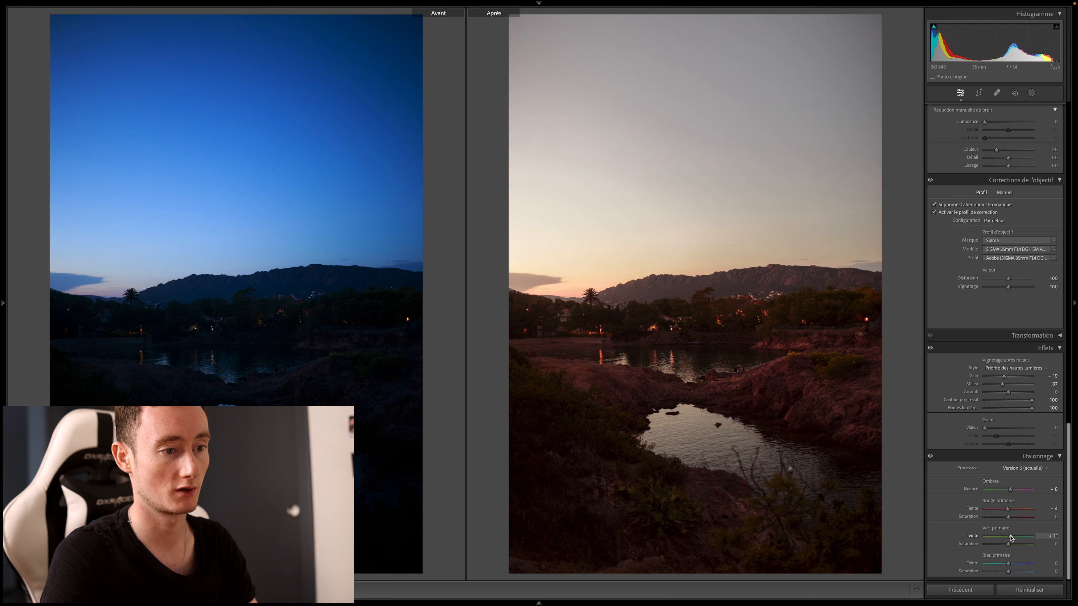
{"action": "left_click_drag", "start_coordinate": [1018, 537], "coordinate": [1011, 537]}
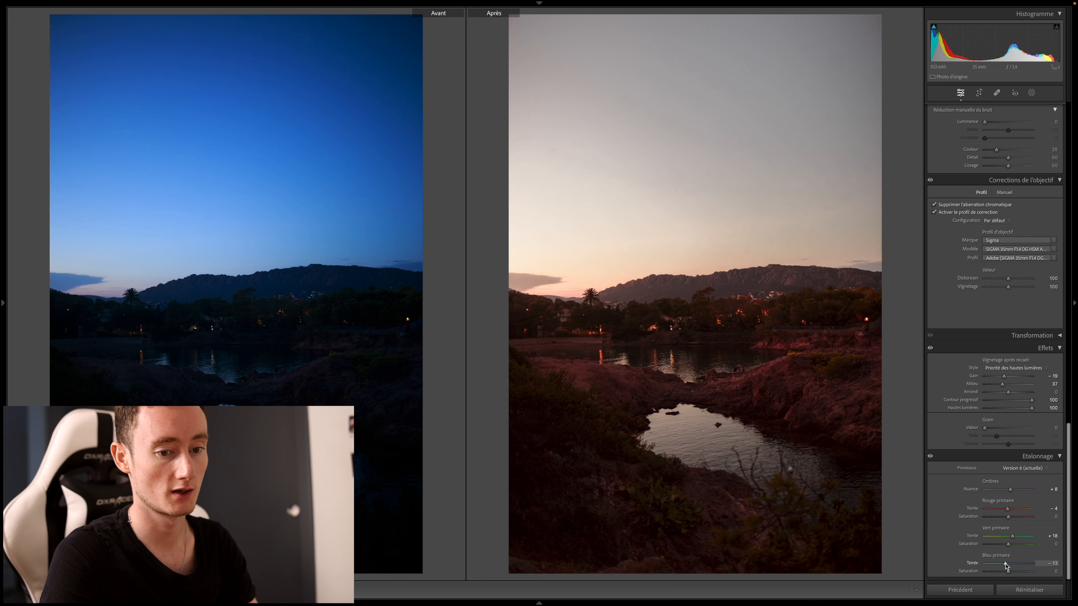
{"action": "left_click", "coordinate": [930, 456]}
{"action": "left_click", "coordinate": [929, 456]}
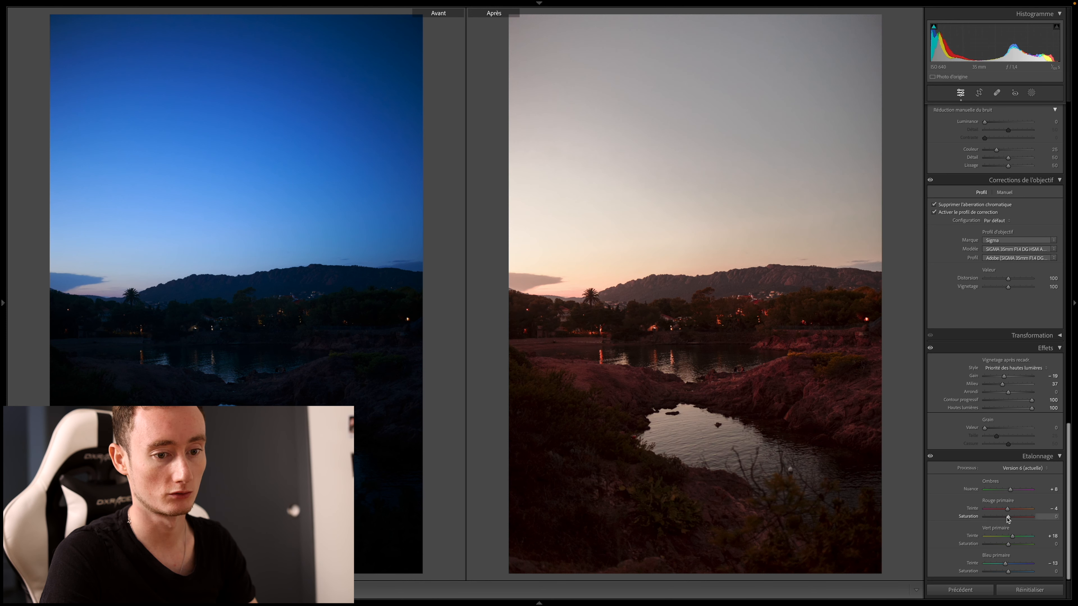
Set the calibration saturation to -19 for red primary and -16 for green primary, then compare with the calibration switched off
{"action": "left_click_drag", "start_coordinate": [1009, 518], "coordinate": [1004, 519]}
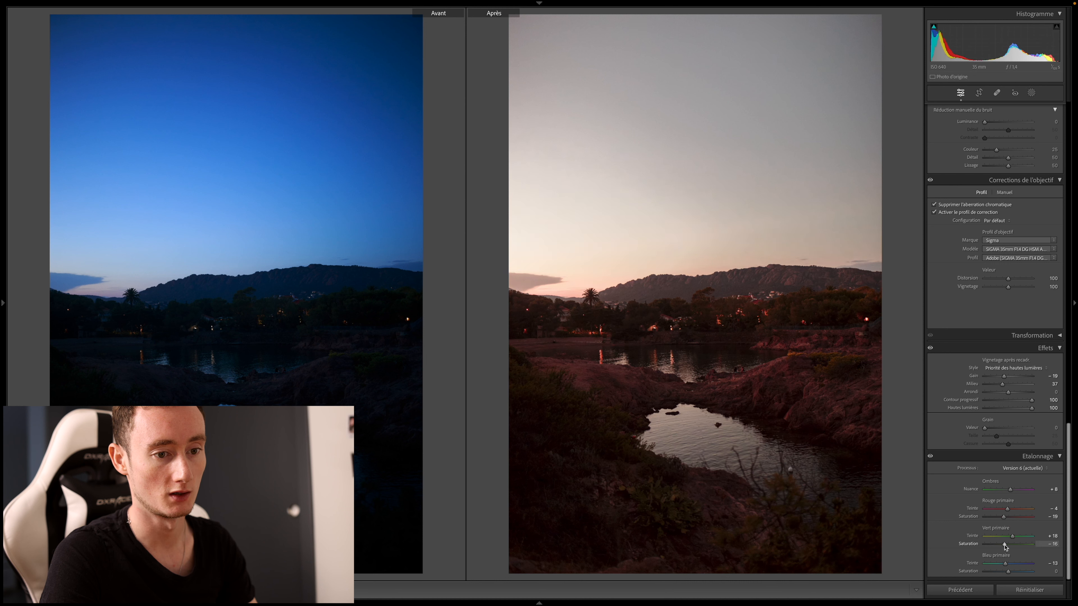
{"action": "left_click", "coordinate": [930, 457]}
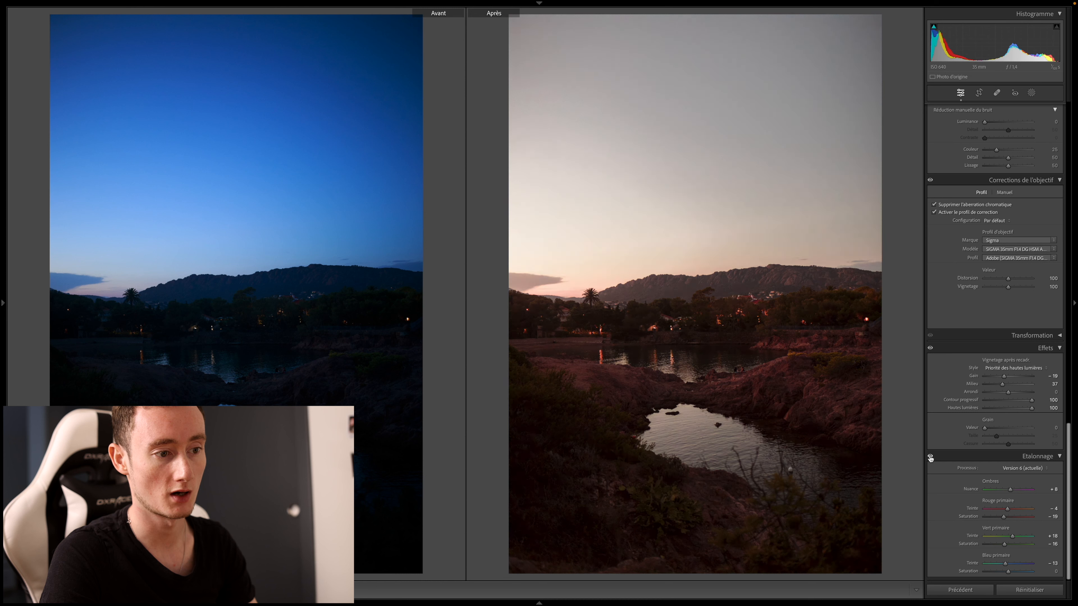
{"action": "left_click", "coordinate": [930, 456]}
{"action": "left_click", "coordinate": [930, 457]}
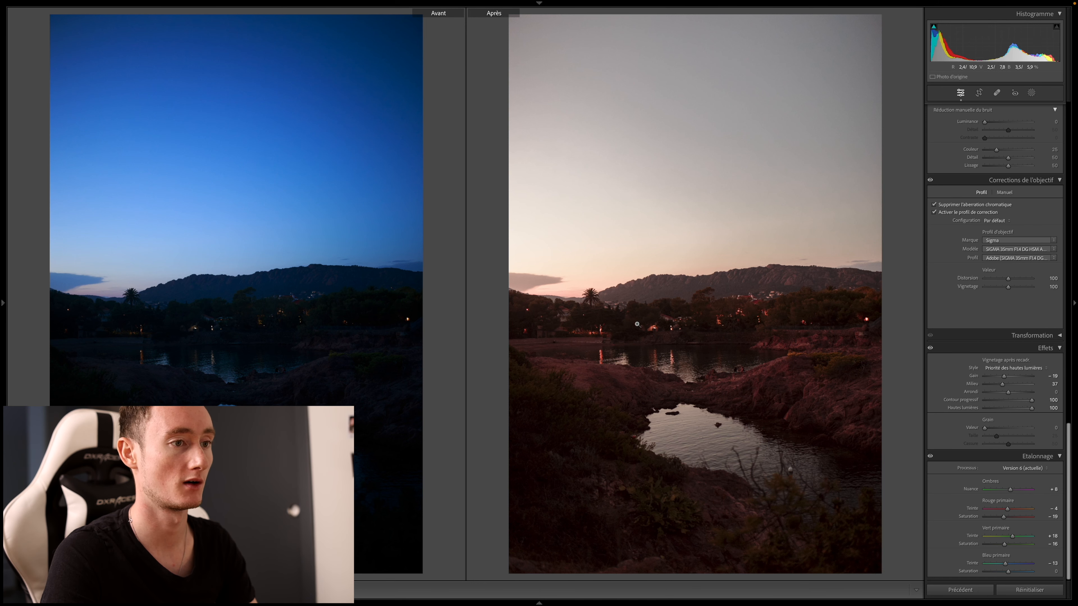
Add a large radial gradient mask centred just outside the photo's left edge, with slightly raised exposure and a warmer temperature
{"action": "scroll", "coordinate": [945, 166], "scroll_direction": "up", "scroll_amount": 15}
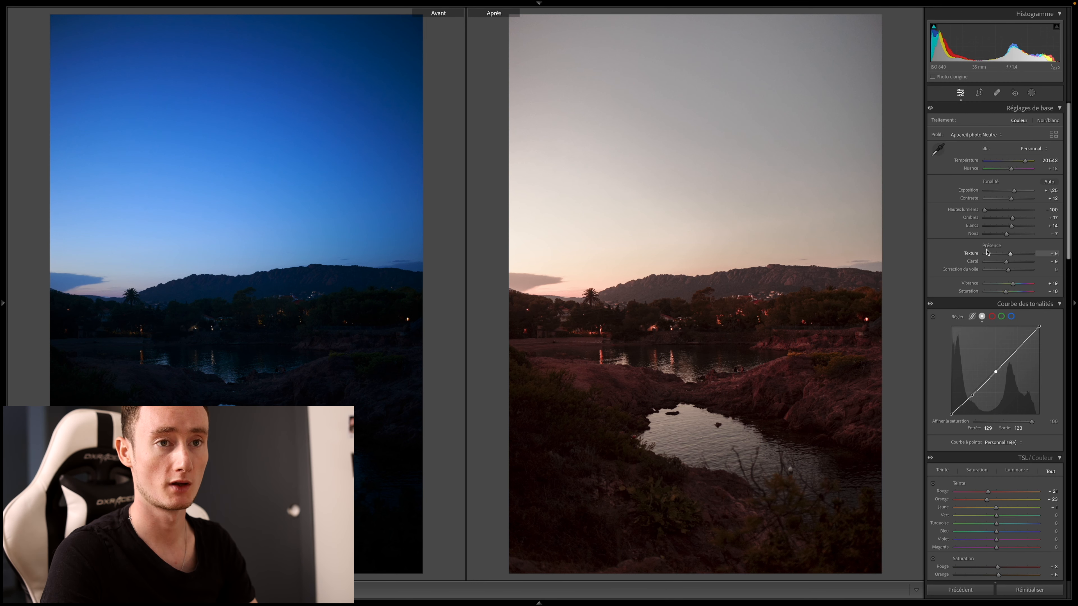
{"action": "left_click", "coordinate": [1031, 93]}
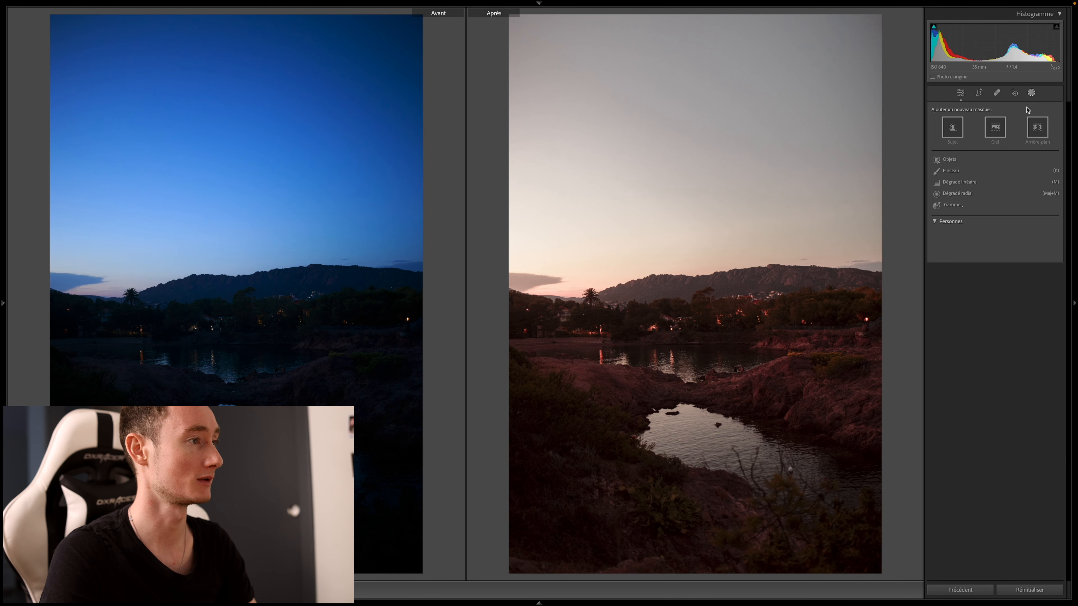
{"action": "left_click", "coordinate": [371, 183]}
{"action": "left_click", "coordinate": [387, 197]}
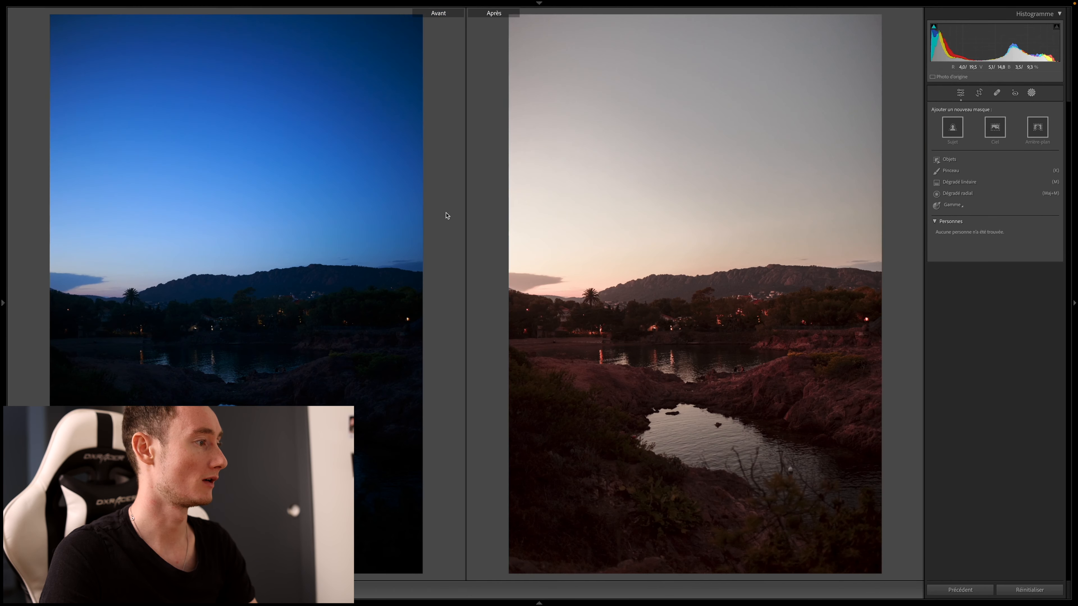
{"action": "mouse_move", "coordinate": [3, 302]}
{"action": "left_click", "coordinate": [124, 13]}
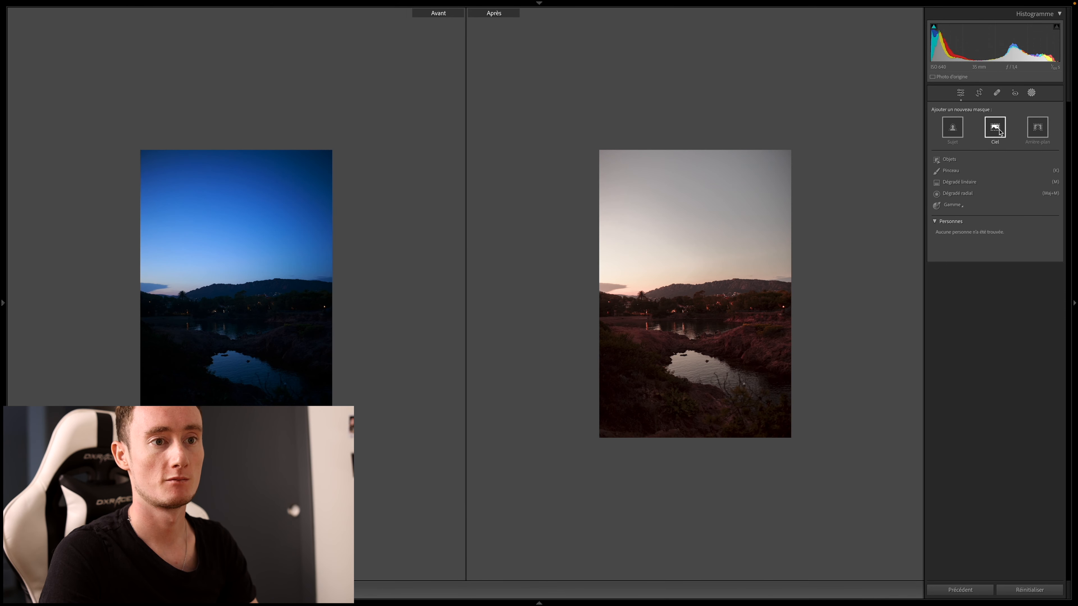
{"action": "left_click", "coordinate": [958, 194]}
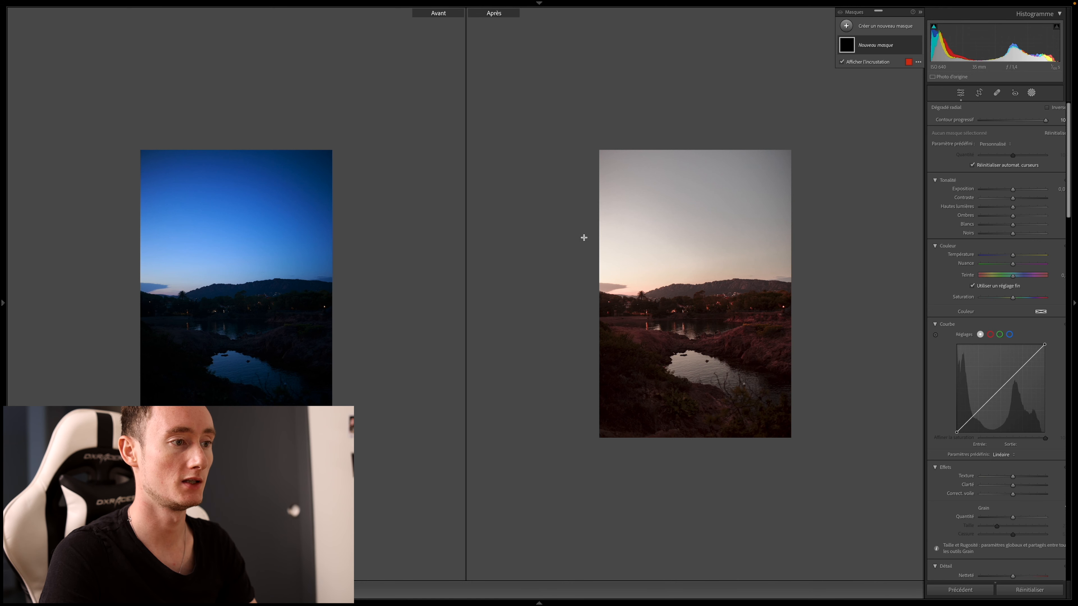
{"action": "left_click_drag", "start_coordinate": [559, 250], "coordinate": [847, 450]}
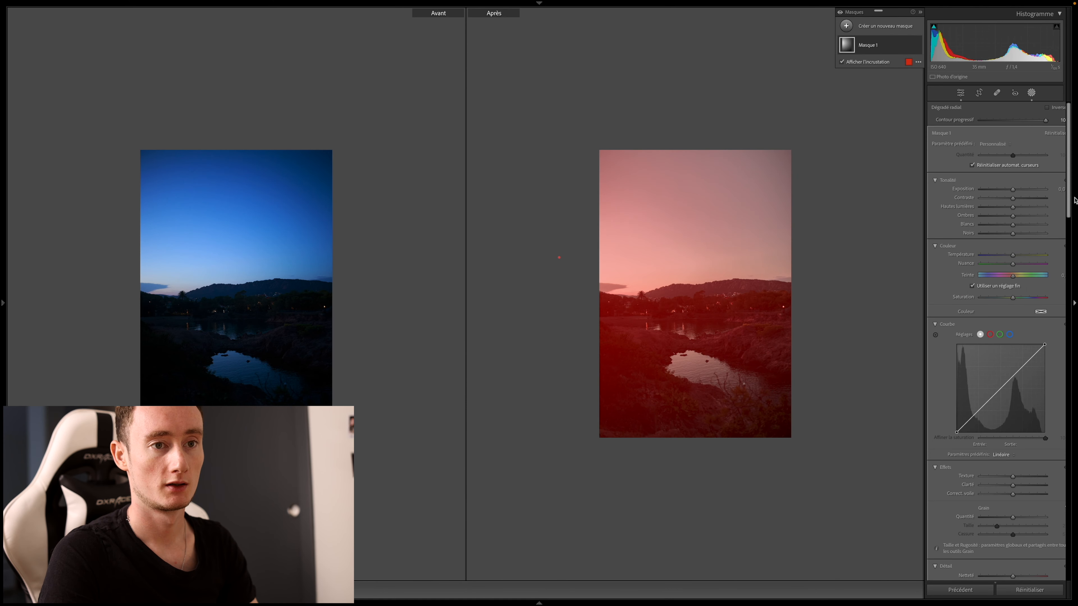
{"action": "left_click_drag", "start_coordinate": [1013, 190], "coordinate": [1014, 191]}
{"action": "left_click_drag", "start_coordinate": [1013, 255], "coordinate": [1020, 256]}
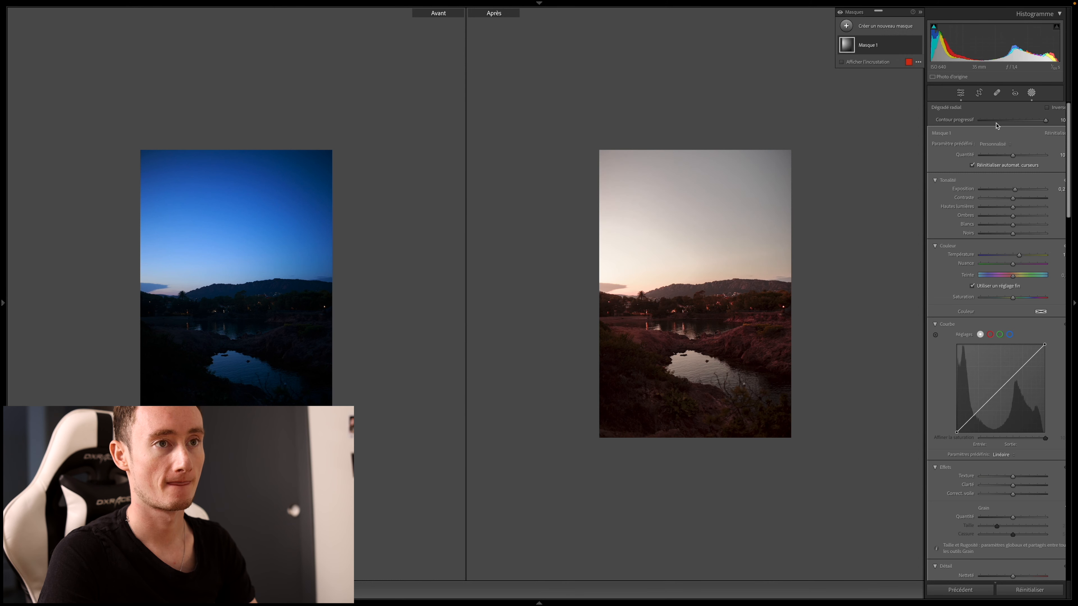
Compare the photo with the radial mask hidden and shown to judge its light effect
{"action": "left_click", "coordinate": [918, 45]}
{"action": "left_click", "coordinate": [918, 45]}
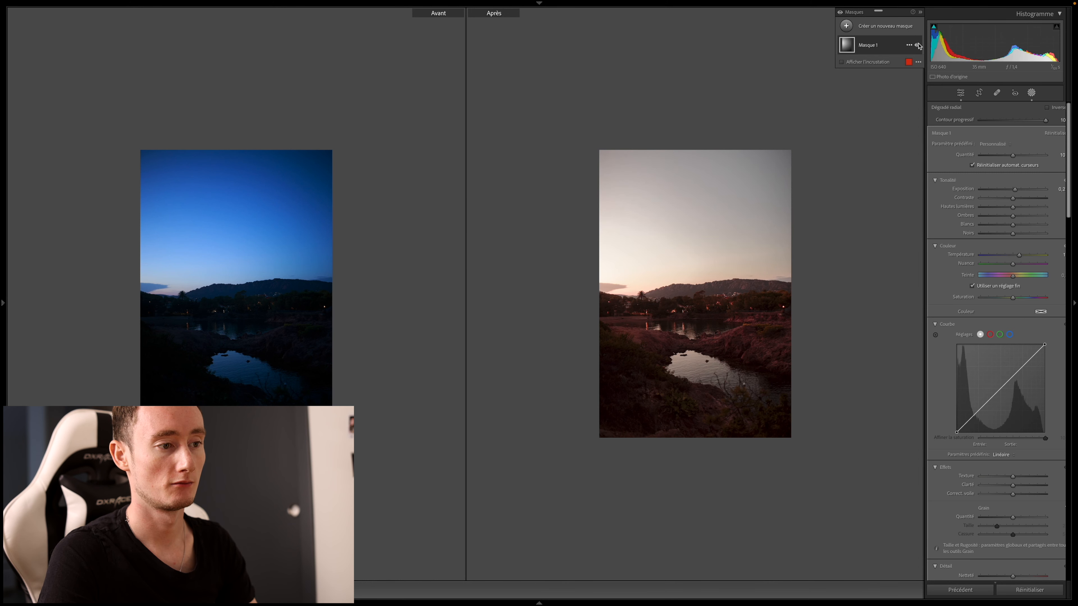
{"action": "left_click", "coordinate": [918, 45]}
{"action": "left_click", "coordinate": [917, 45]}
{"action": "left_click", "coordinate": [917, 45]}
{"action": "left_click", "coordinate": [918, 45]}
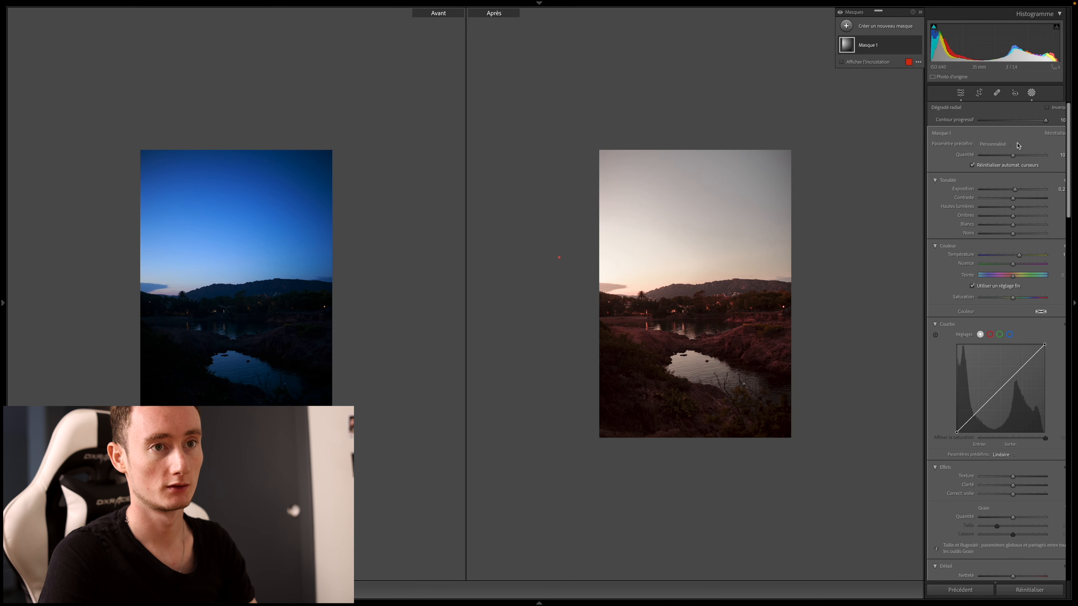
{"action": "left_click", "coordinate": [918, 44]}
{"action": "left_click", "coordinate": [918, 45]}
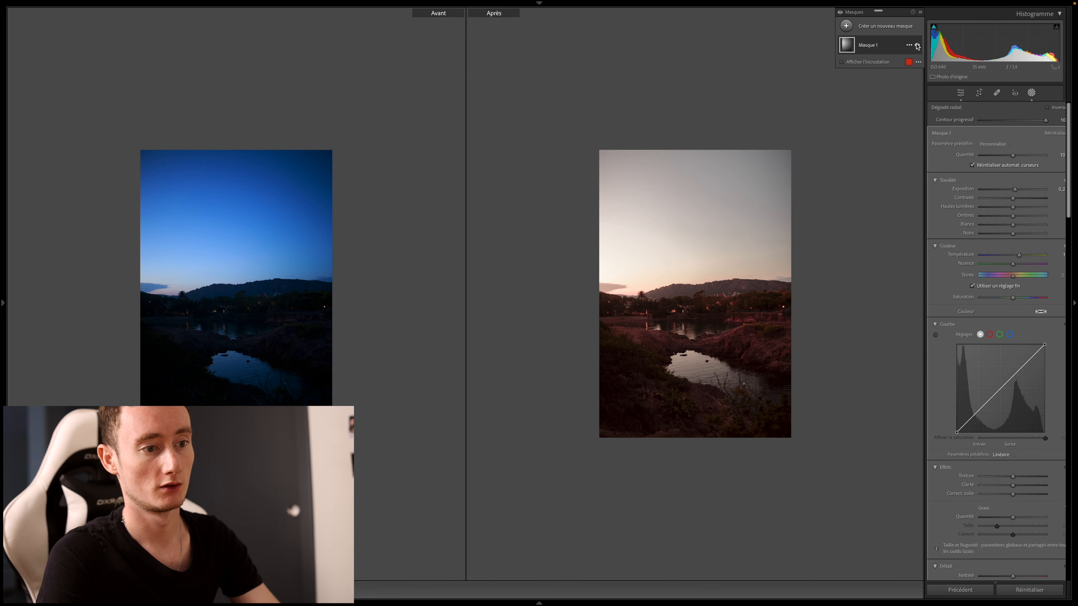
{"action": "left_click", "coordinate": [918, 45]}
{"action": "left_click", "coordinate": [917, 45]}
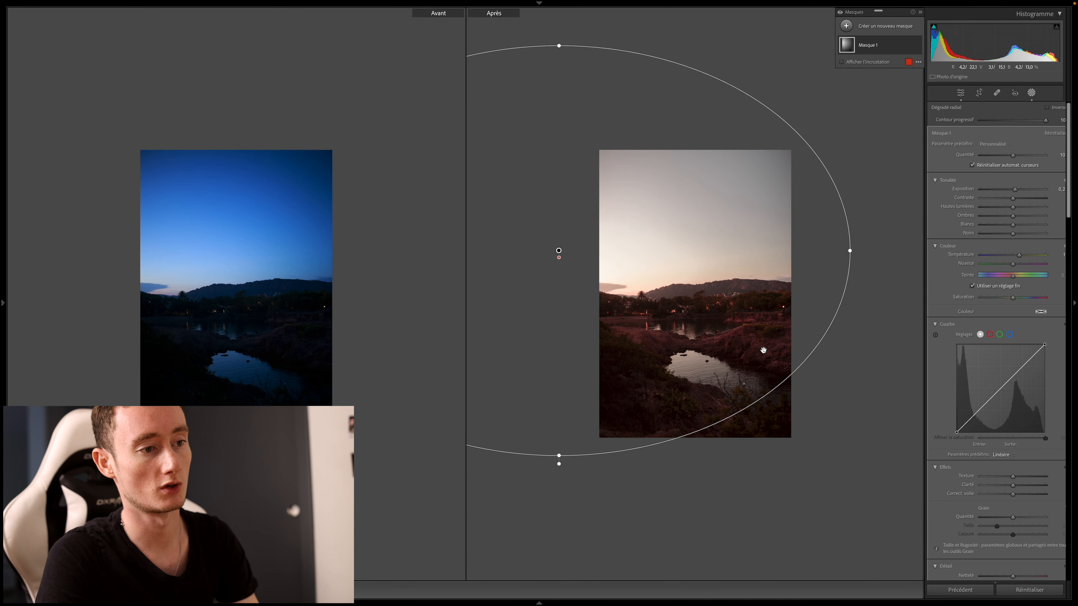
Leave masking and compare the finished edit with the original photo
{"action": "left_click", "coordinate": [1030, 93]}
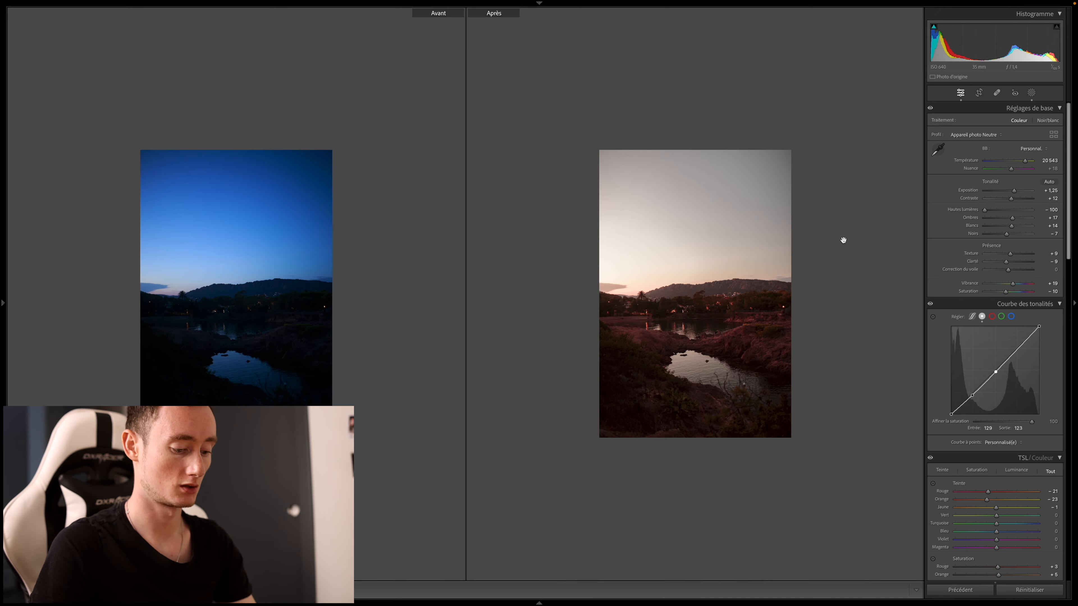
{"action": "key", "text": "y"}
{"action": "key", "text": "y"}
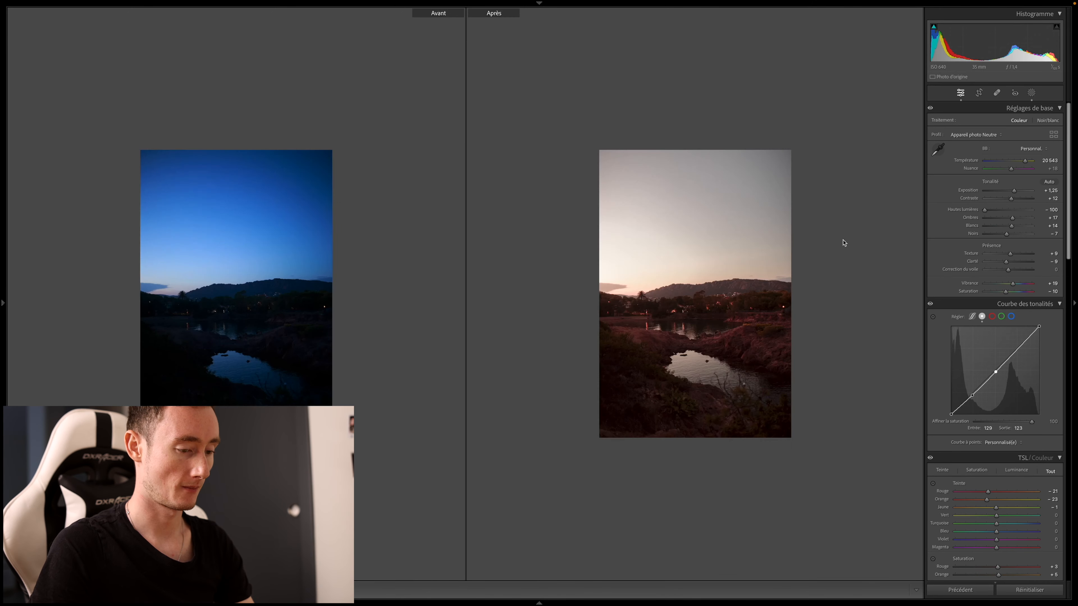
{"action": "left_click", "coordinate": [842, 240]}
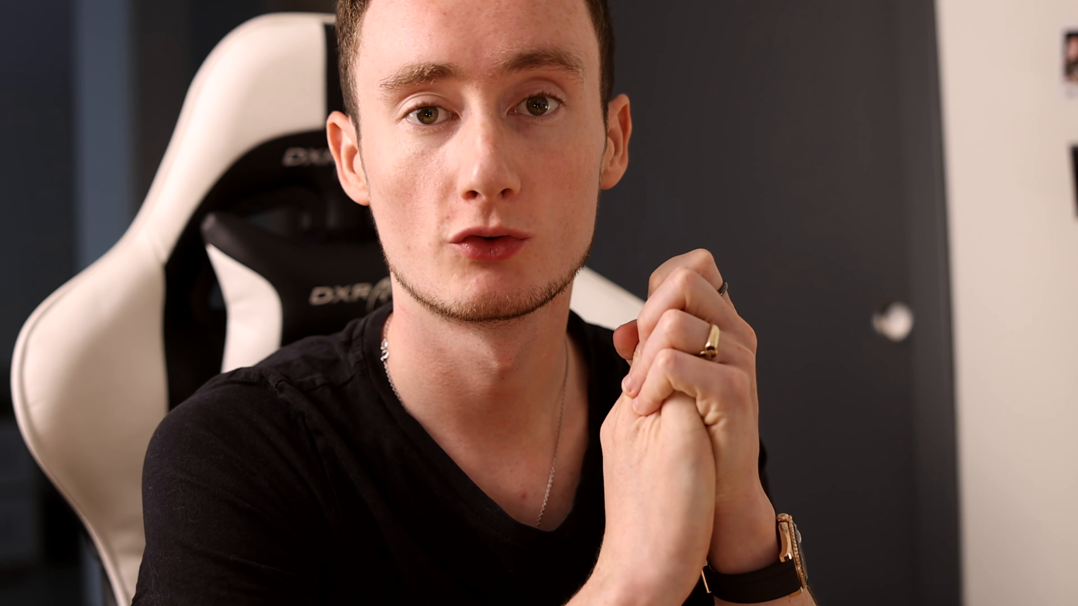